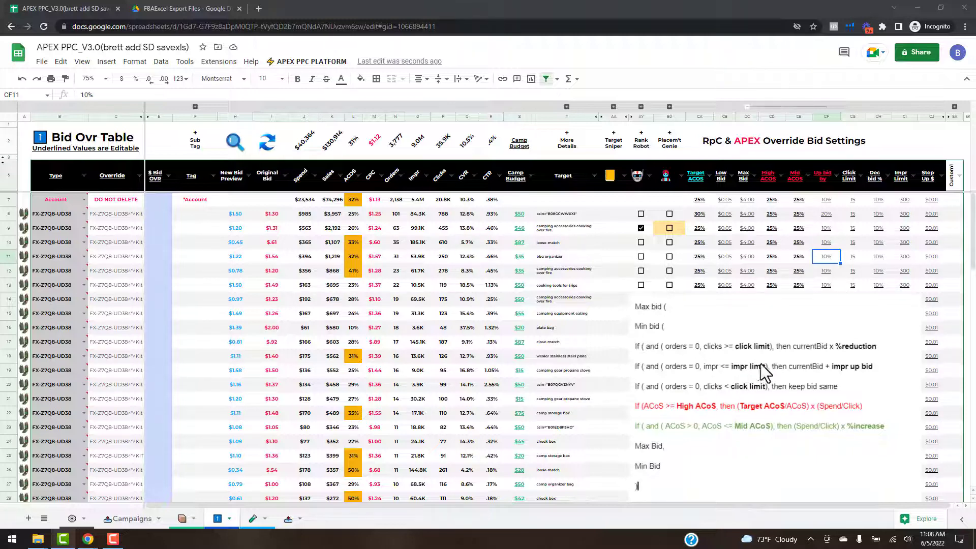
# - Examine the bid formula text box and the header notes for the Low Bid and Dec bid % settings
pyautogui.click(745, 326)
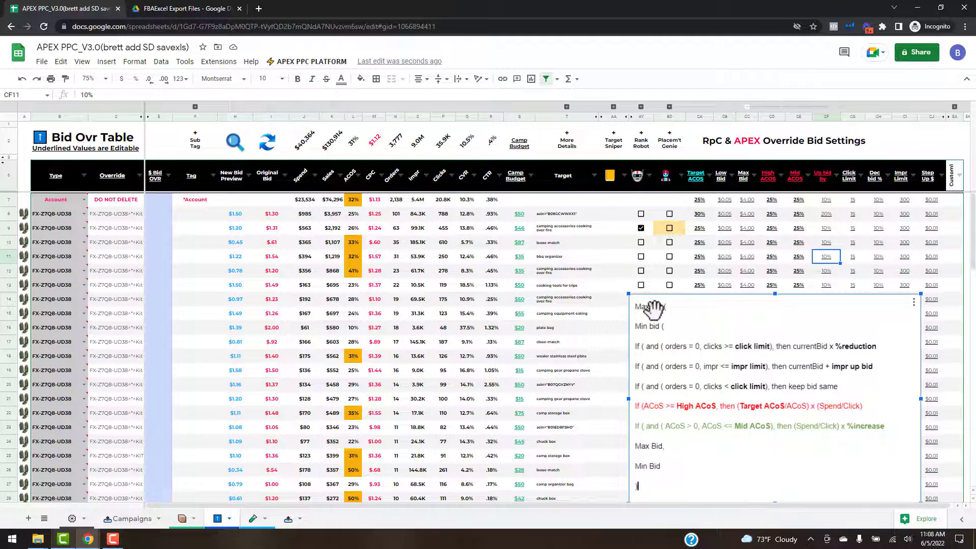
pyautogui.moveTo(723, 185)
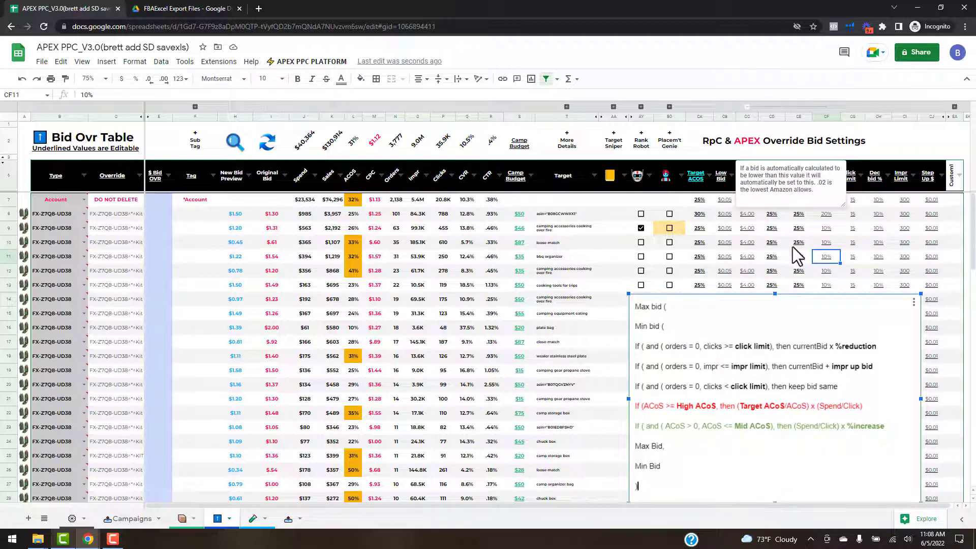
pyautogui.click(908, 148)
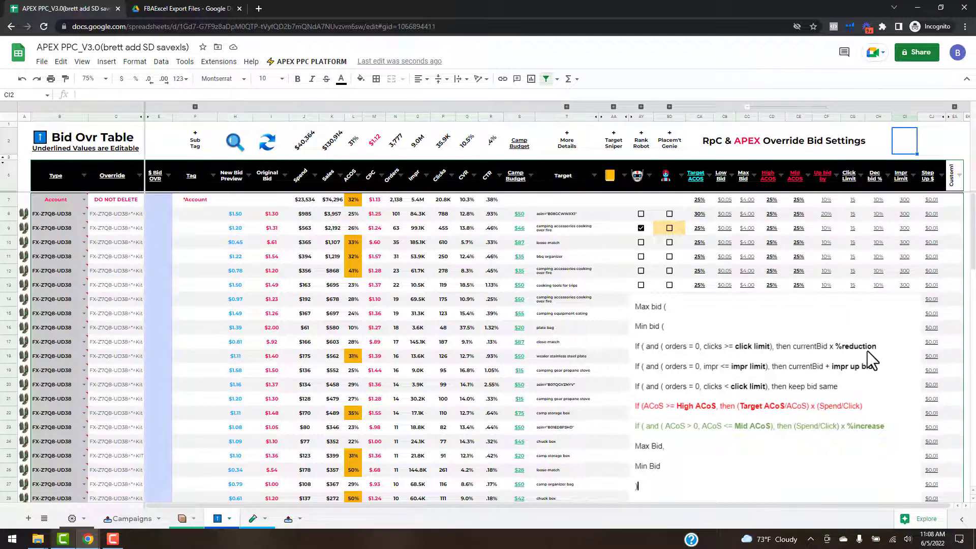
pyautogui.moveTo(880, 190)
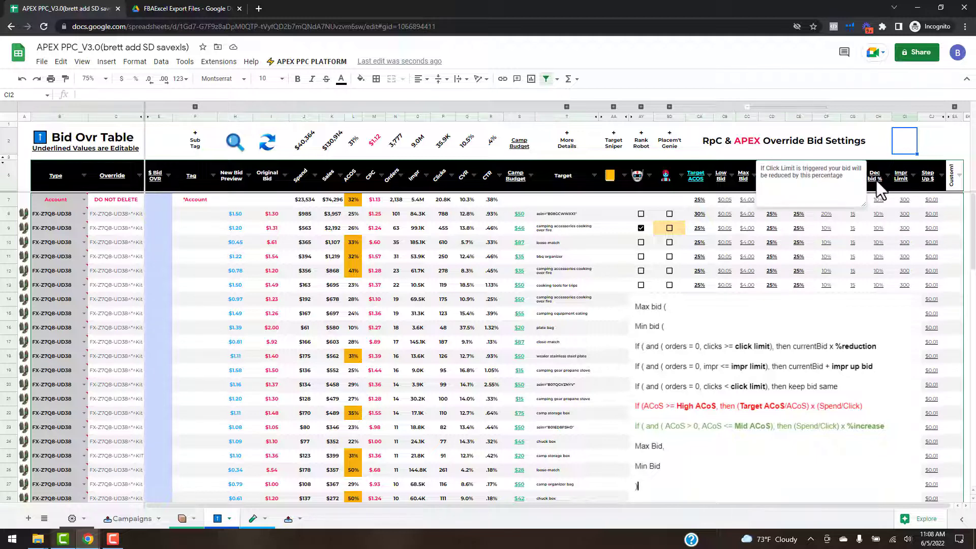
pyautogui.press('Right')
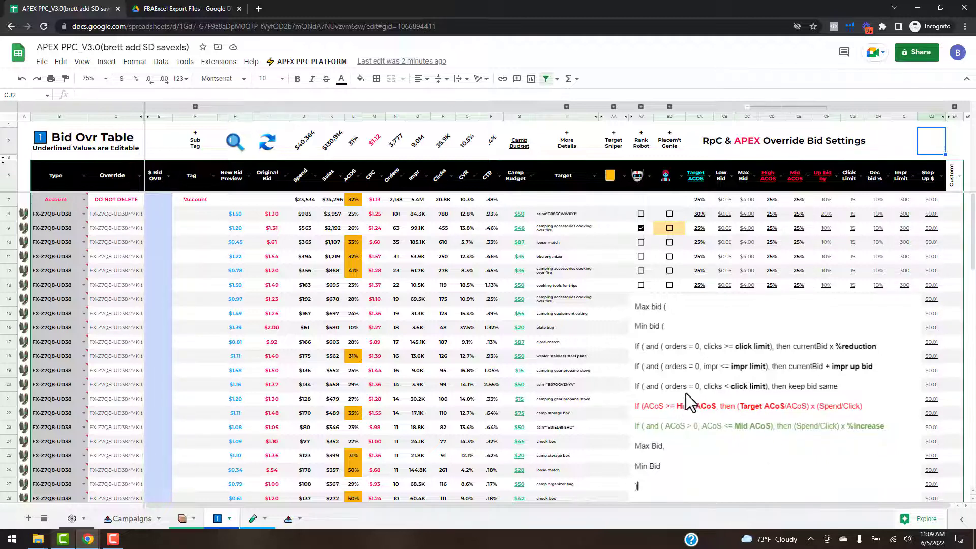
pyautogui.click(712, 387)
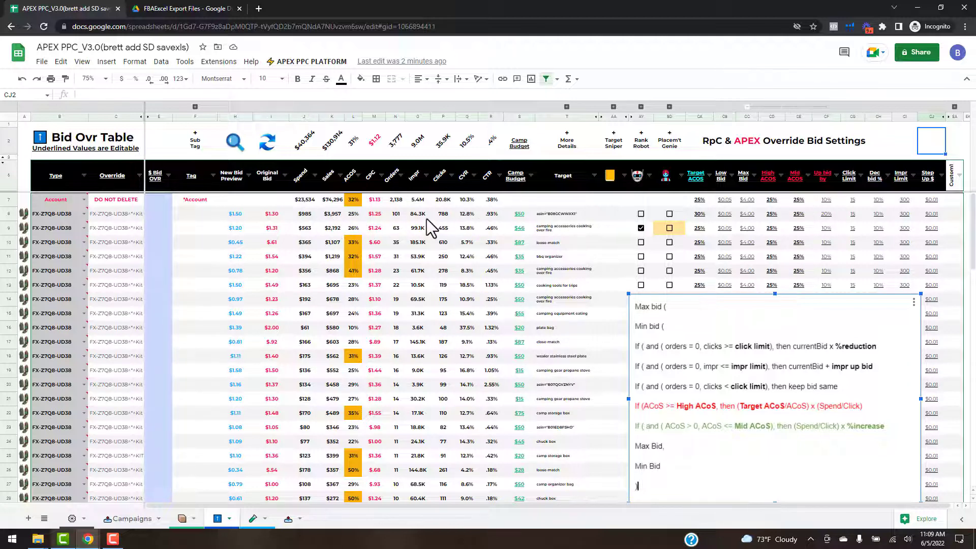
# - Find the asin="B08GCWWXX1" target from row 8 of the Bid Ovr Table in the bulk file sheet
pyautogui.click(130, 217)
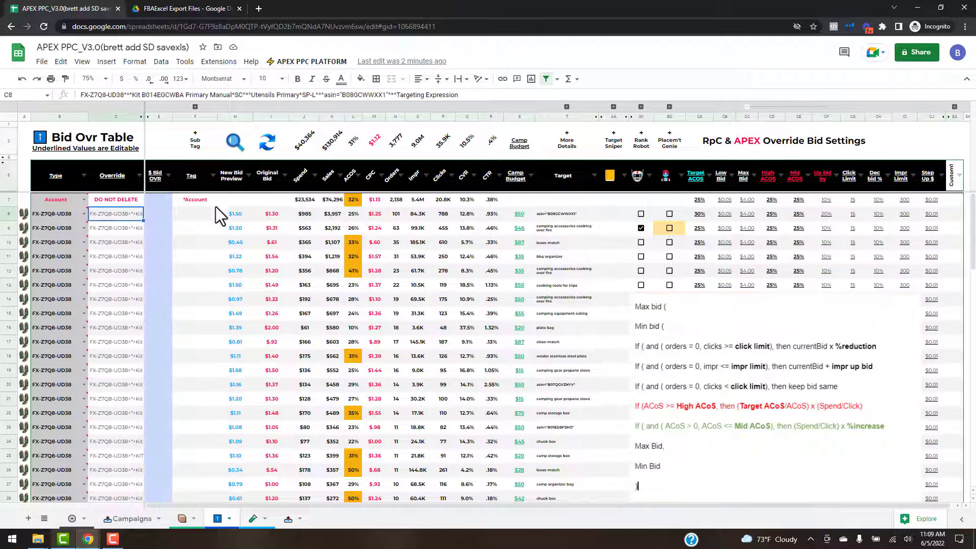
pyautogui.click(290, 62)
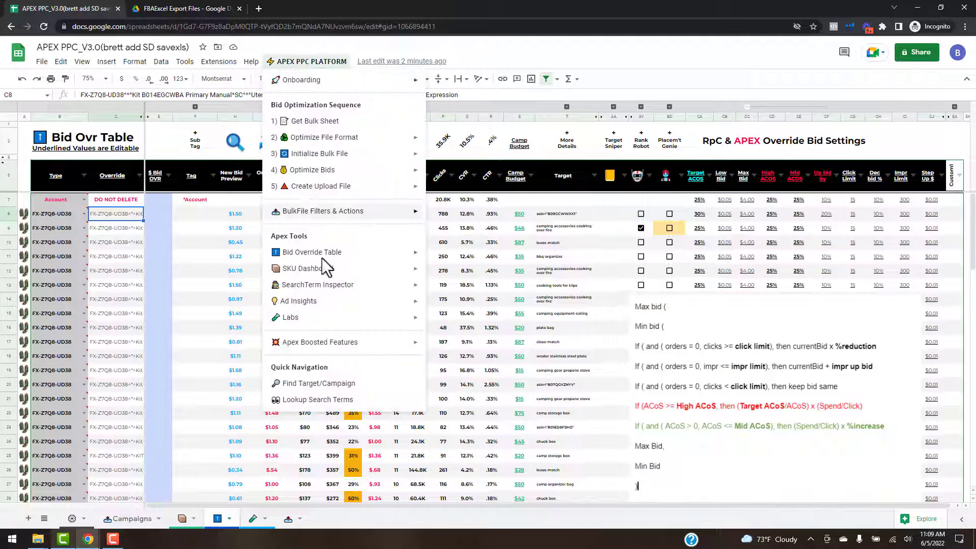
pyautogui.click(319, 397)
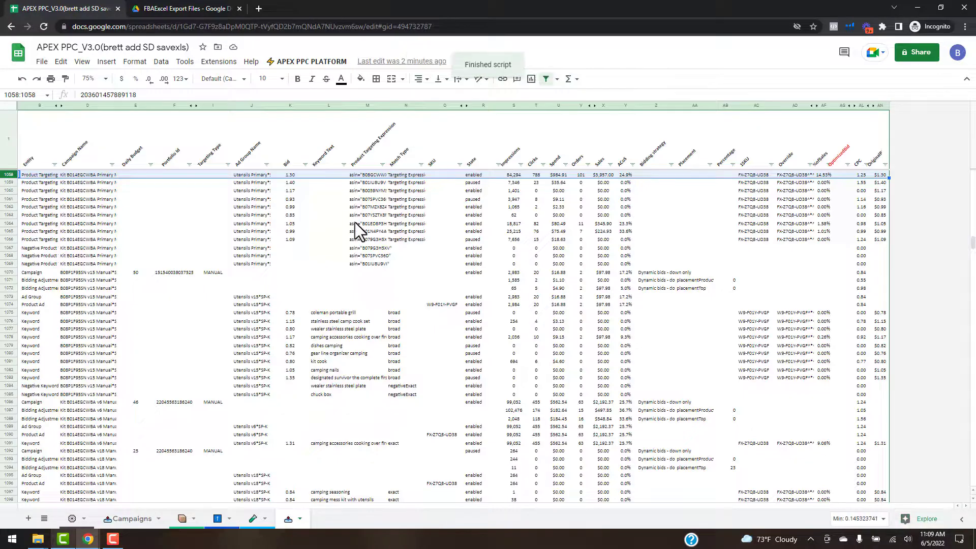
pyautogui.scroll(1, 613, 211)
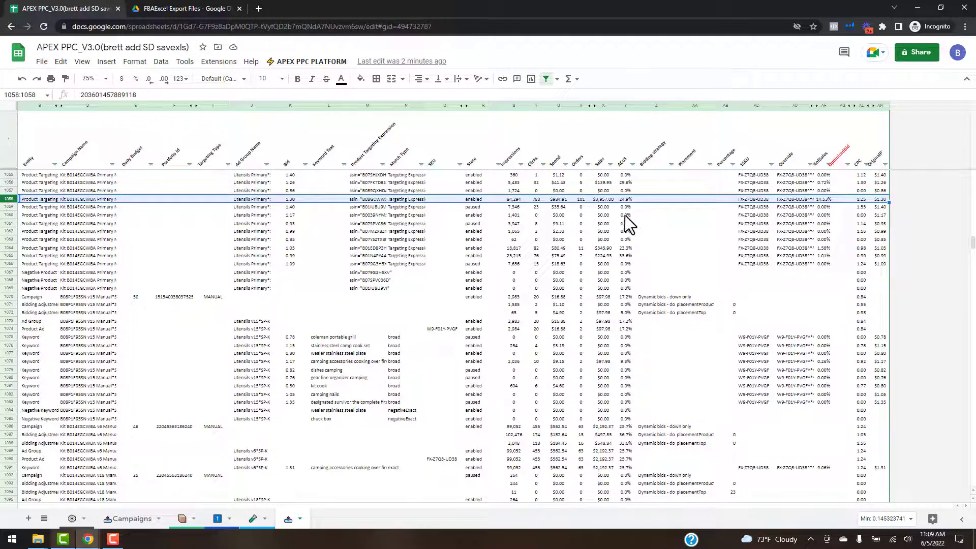
# - Inspect the found target's OptimizedBid cell and the bid optimization methods available for the bulk file
pyautogui.click(848, 200)
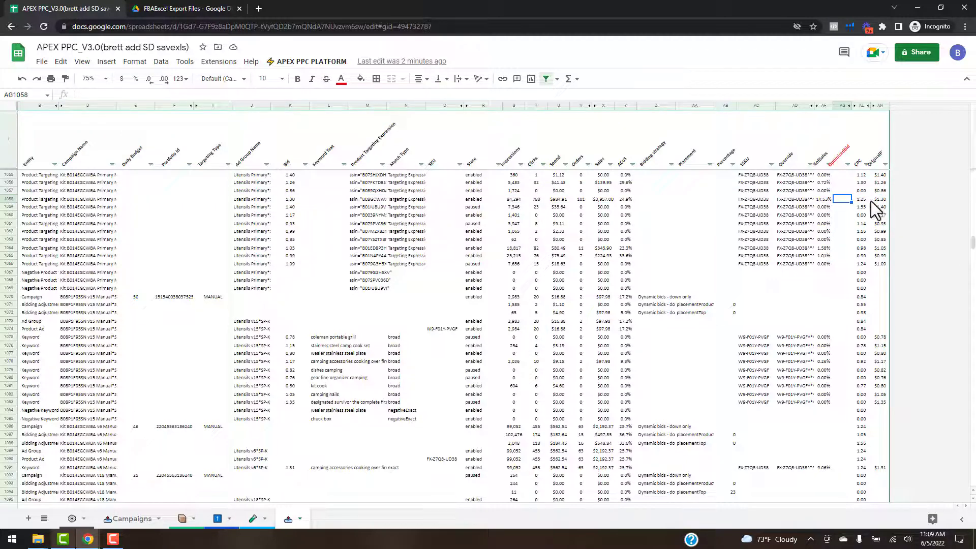
pyautogui.click(284, 62)
pyautogui.moveTo(320, 173)
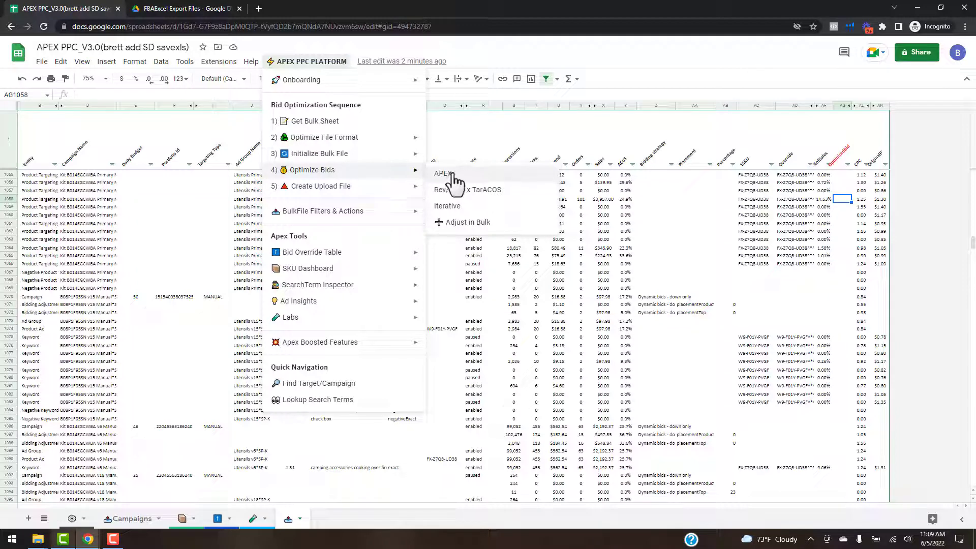
pyautogui.click(846, 207)
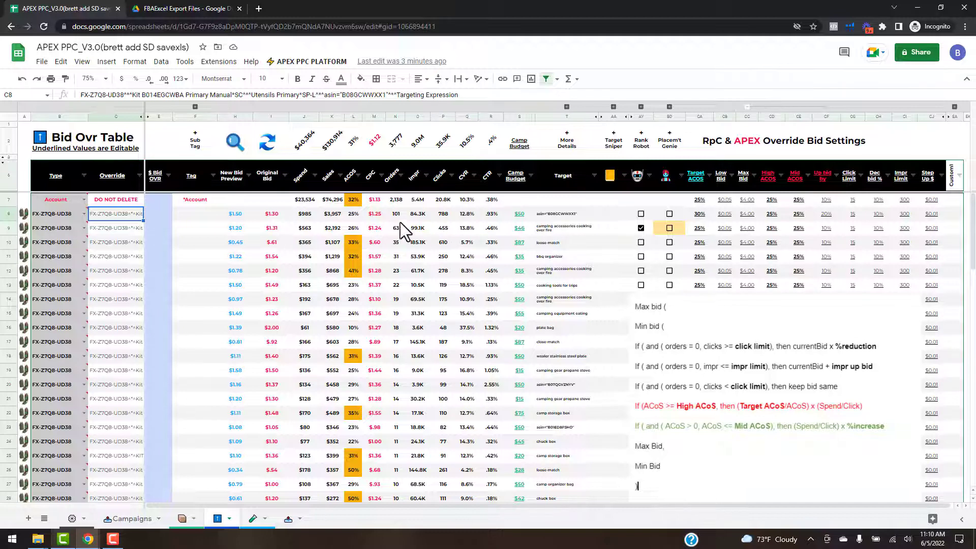
# - In the Bid Ovr Table, set High ACOS to 30% and Mid ACOS to 27% for the row 8 target
pyautogui.click(9, 214)
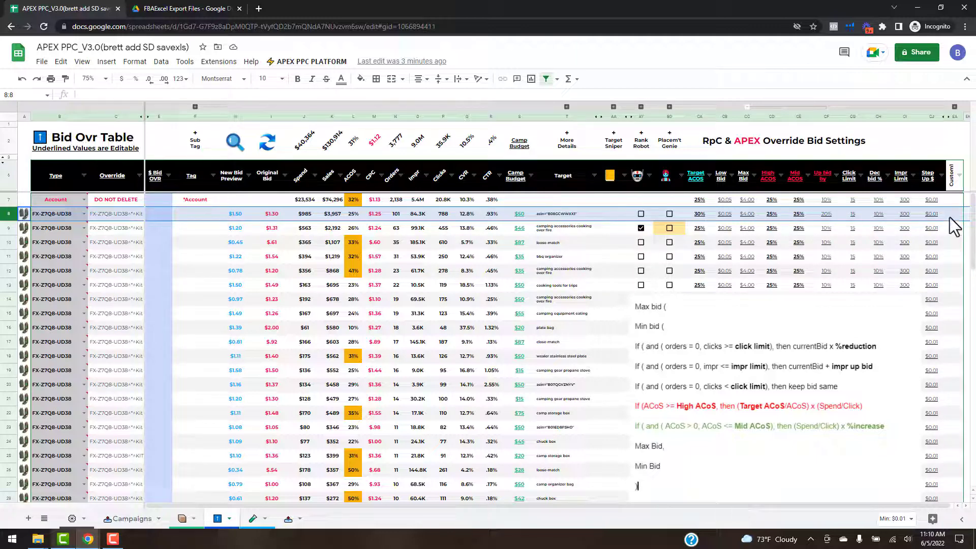
pyautogui.click(354, 214)
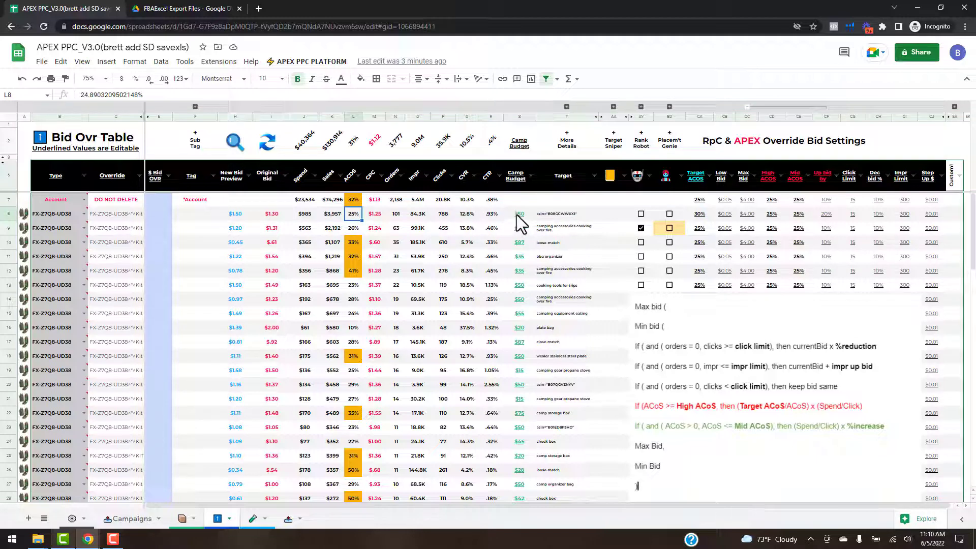
pyautogui.click(705, 213)
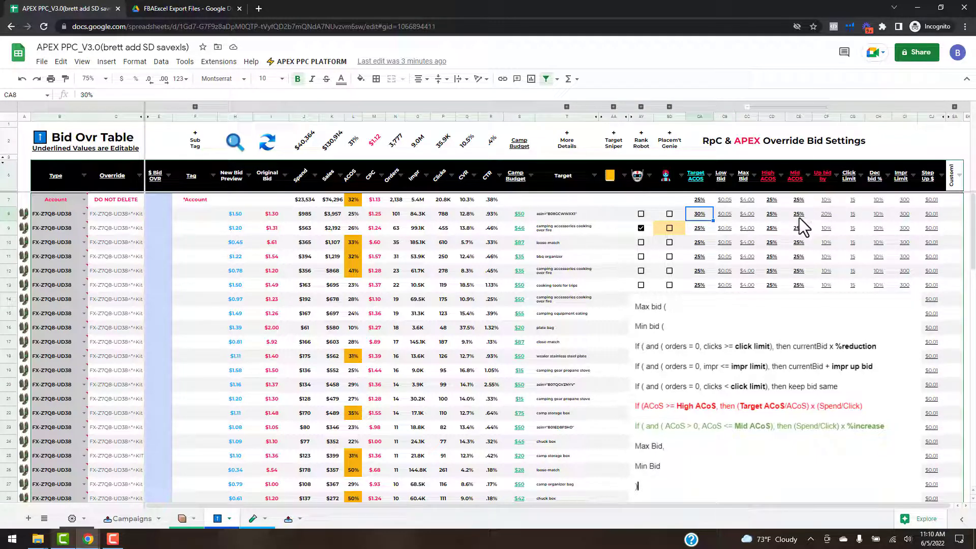
pyautogui.click(771, 218)
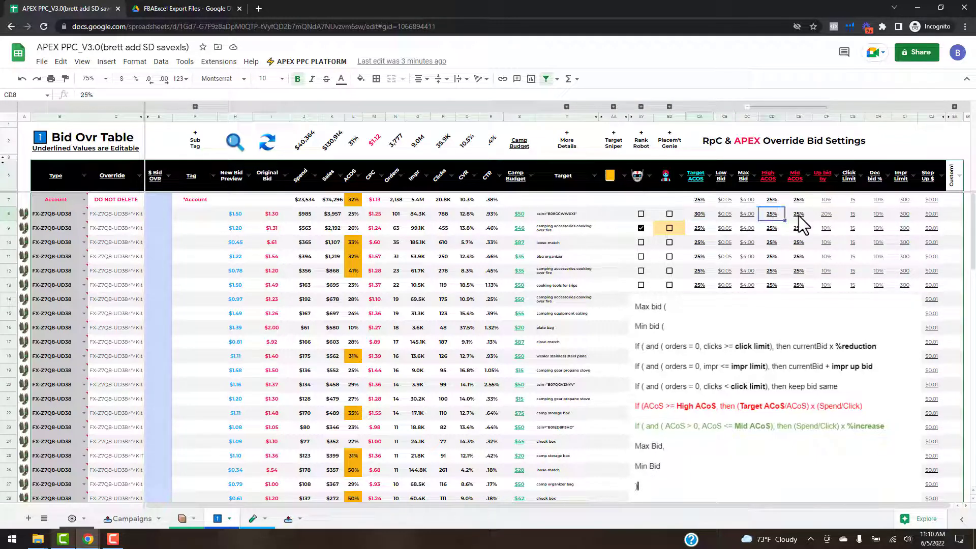
pyautogui.write('30')
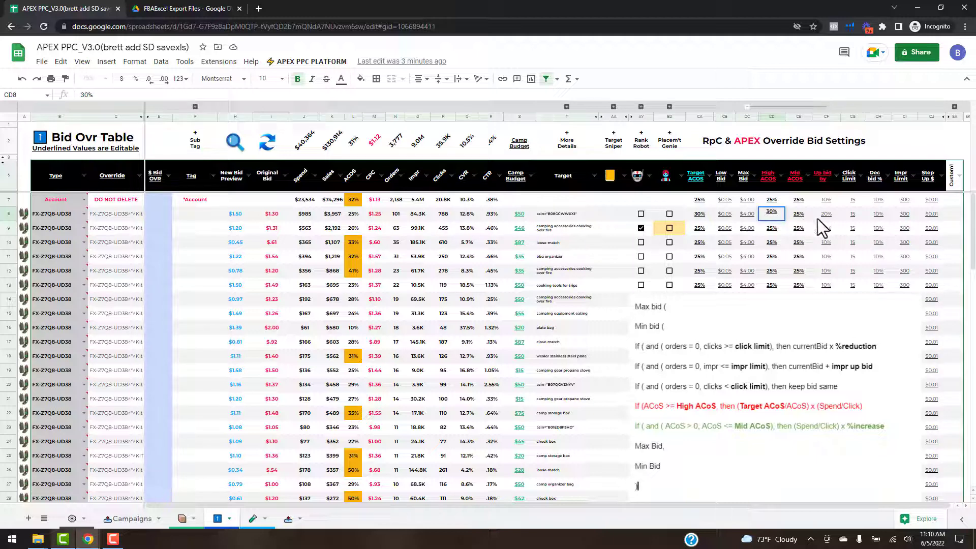
pyautogui.click(806, 218)
pyautogui.write('27')
pyautogui.press('Return')
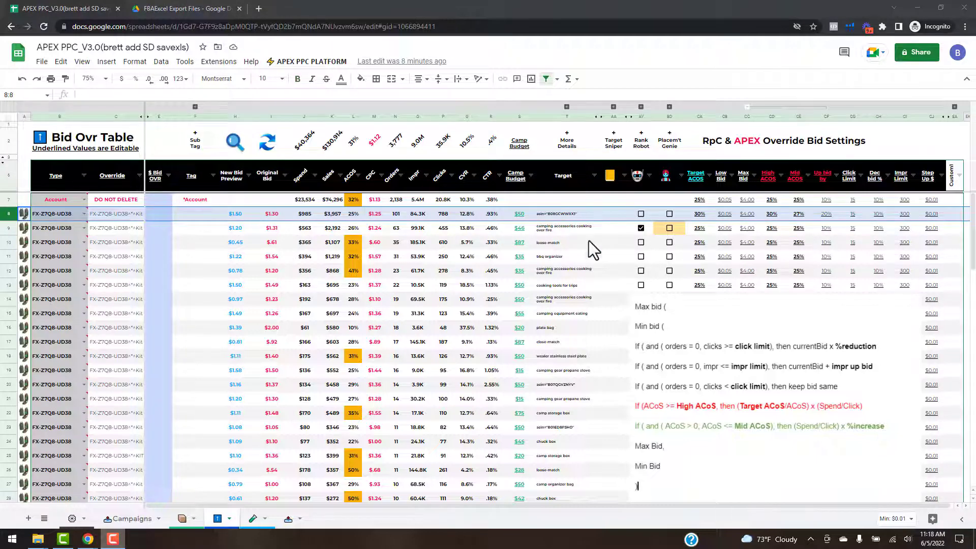
pyautogui.click(701, 319)
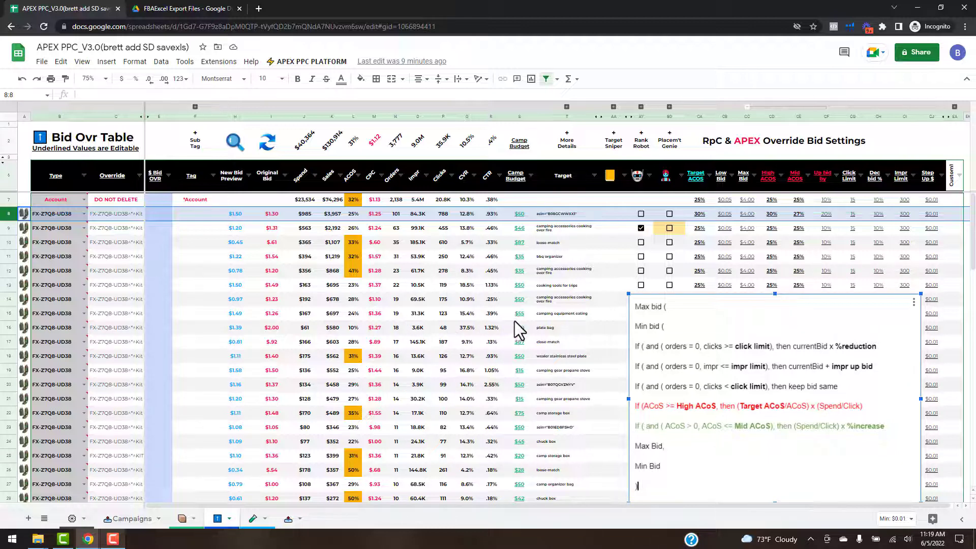
pyautogui.click(8, 200)
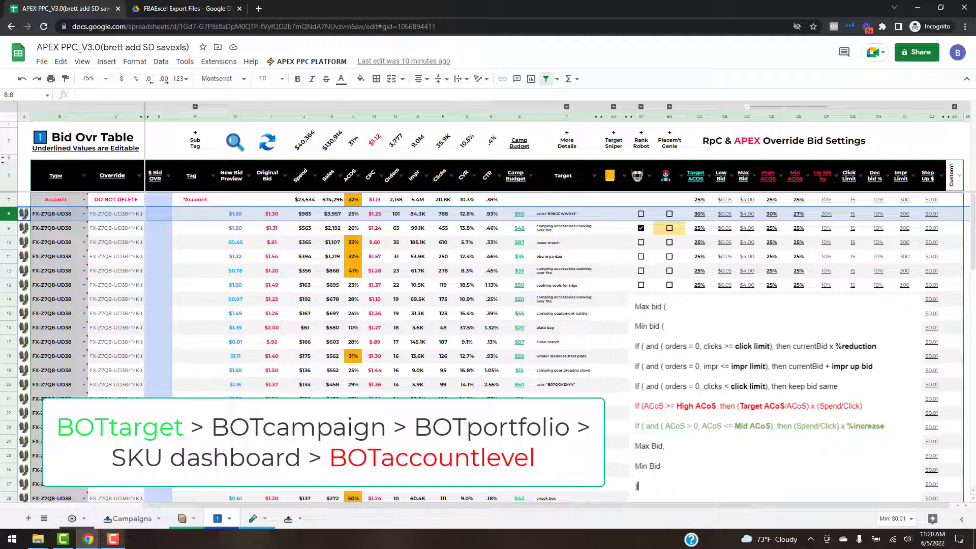
# - In the SKU Dashboard, copy the first SKU's bid automation settings from Target ACOS through Step Up Bid $ down to the other two SKUs
pyautogui.click(182, 519)
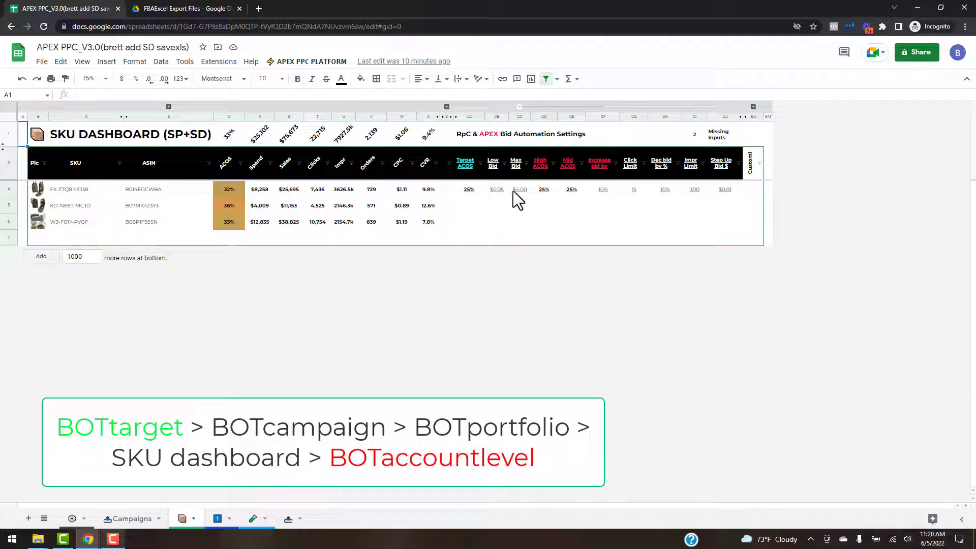
pyautogui.click(469, 191)
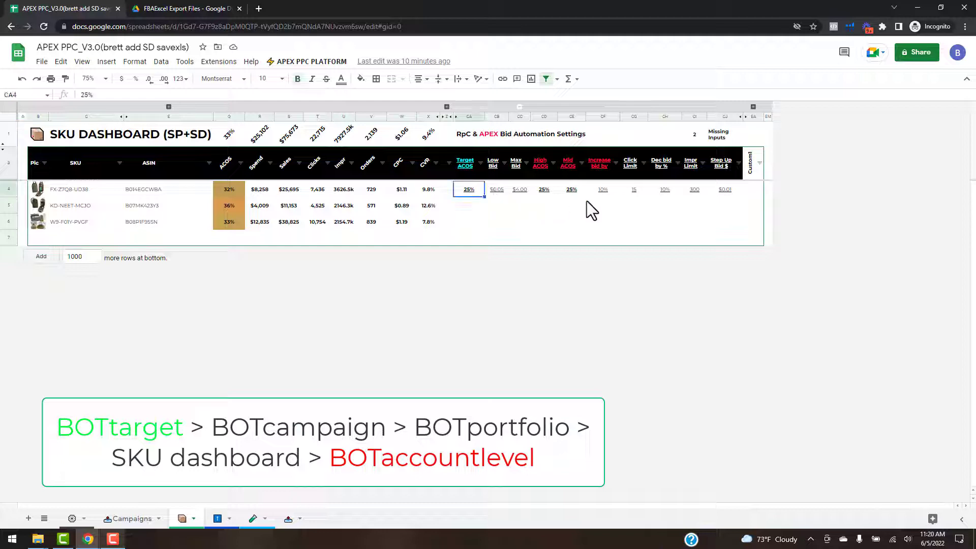
pyautogui.keyDown('shift'); pyautogui.click(724, 190); pyautogui.keyUp('shift')
pyautogui.moveTo(742, 196); pyautogui.dragTo(743, 219)
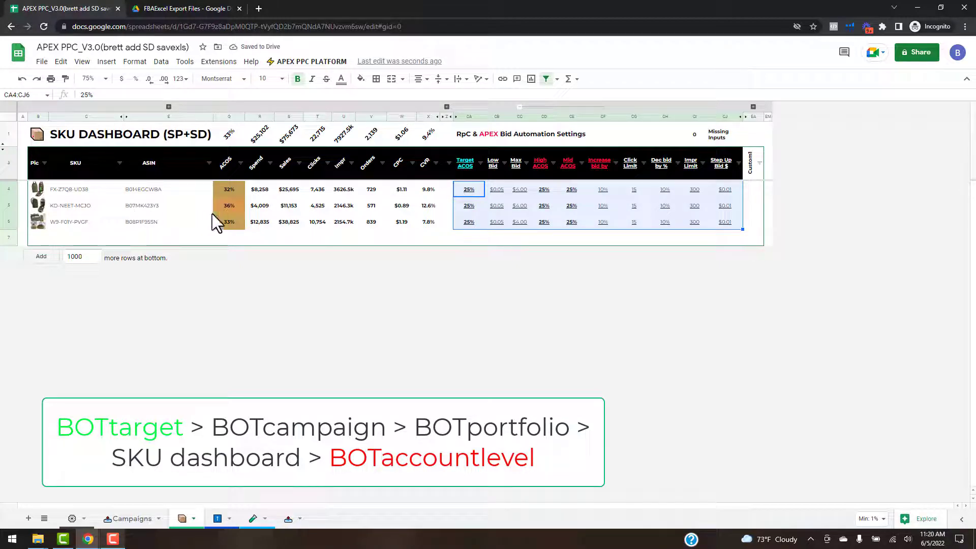
pyautogui.click(414, 235)
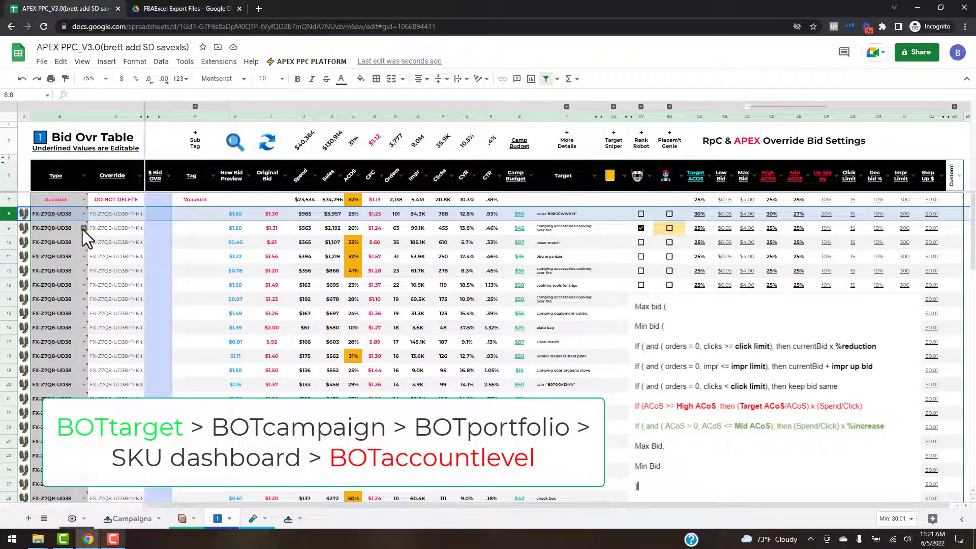
# - Check which override types row 9 of the Bid Ovr Table offers and review the account-level row
pyautogui.click(84, 227)
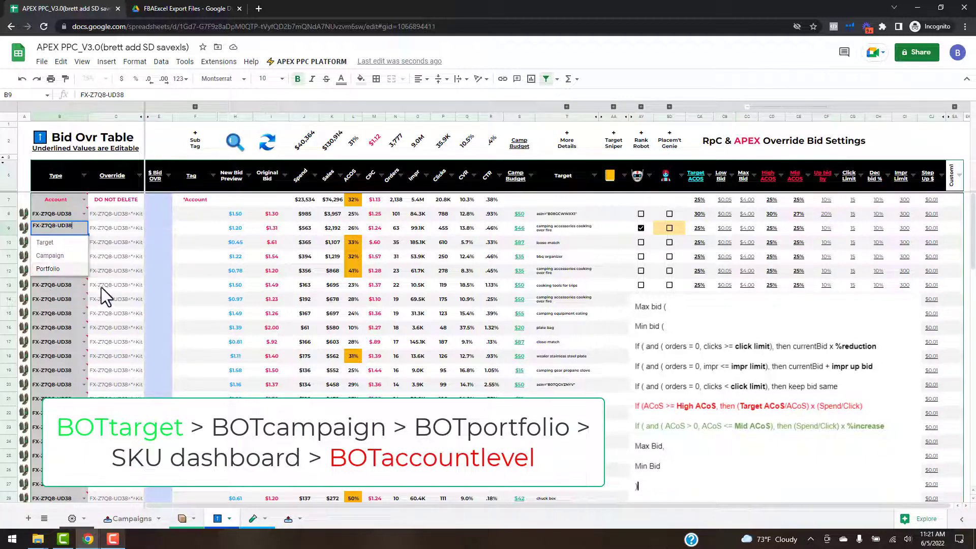
pyautogui.click(123, 281)
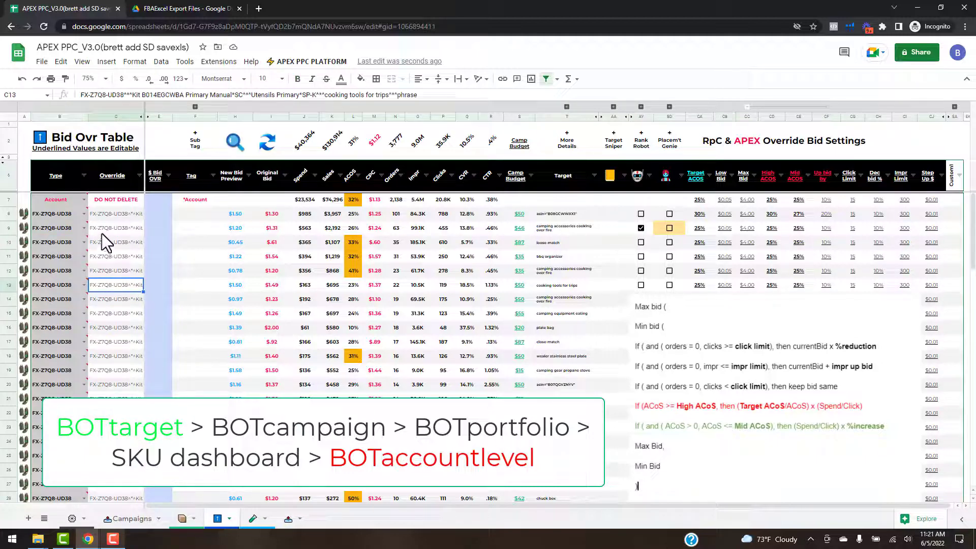
pyautogui.click(8, 199)
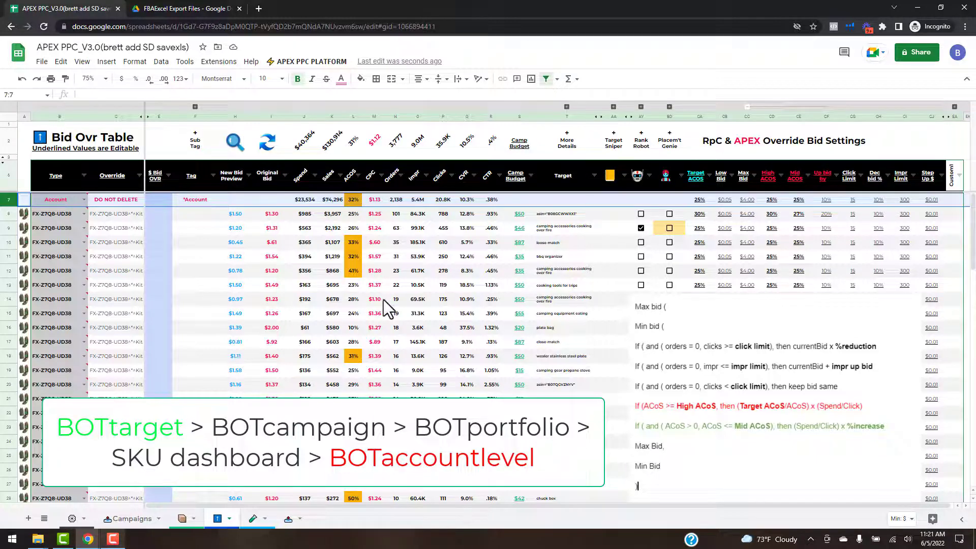
# - Review the row 8 target's CPC, original bid, new bid preview and Mid ACOS against the bid formula text
pyautogui.click(15, 213)
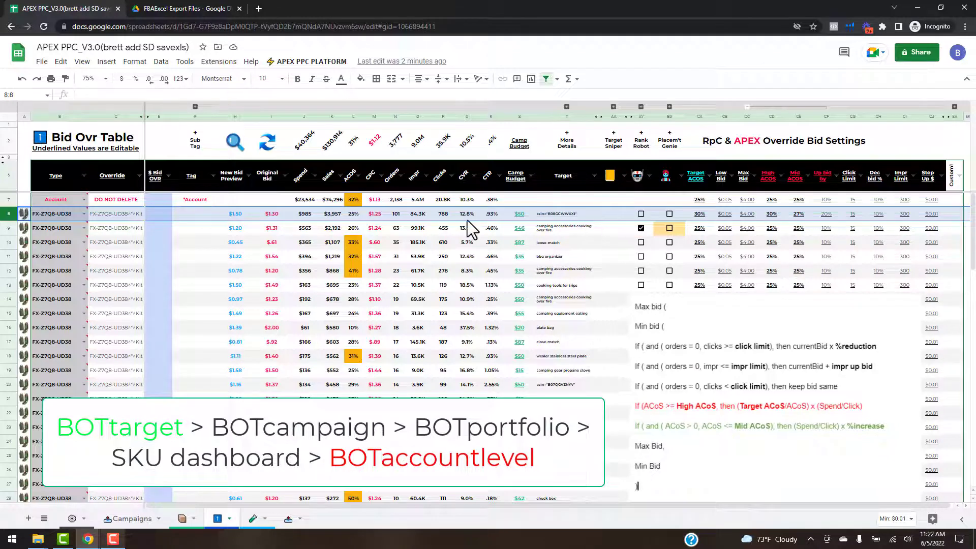
pyautogui.click(374, 117)
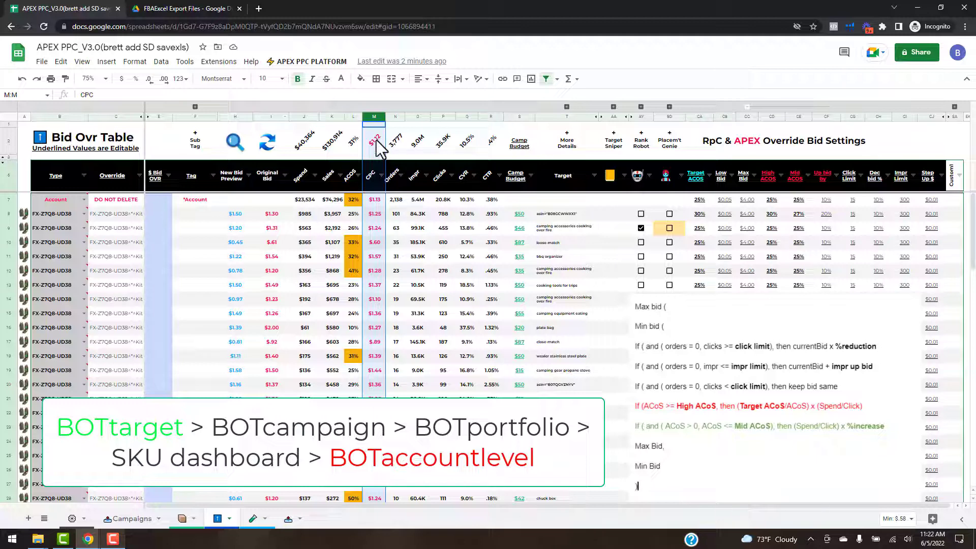
pyautogui.click(273, 117)
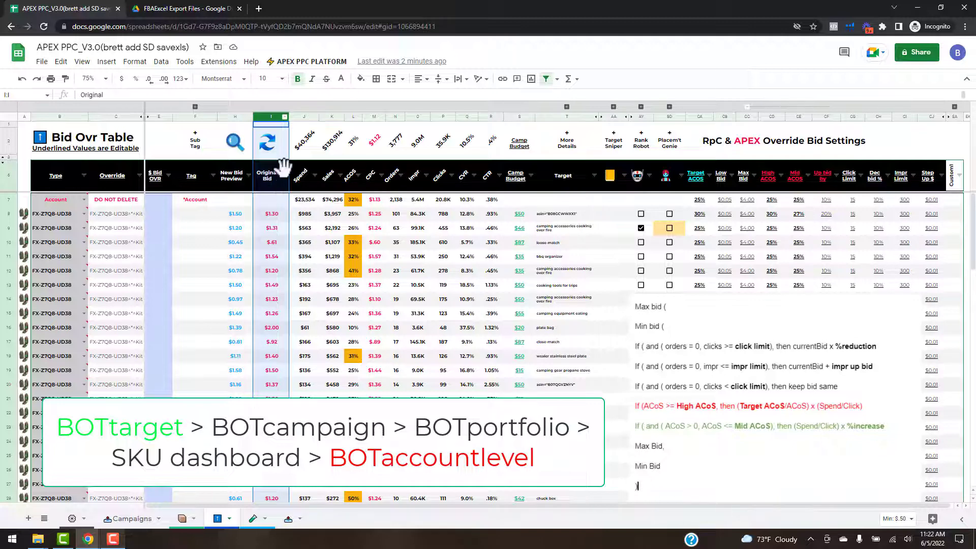
pyautogui.click(237, 116)
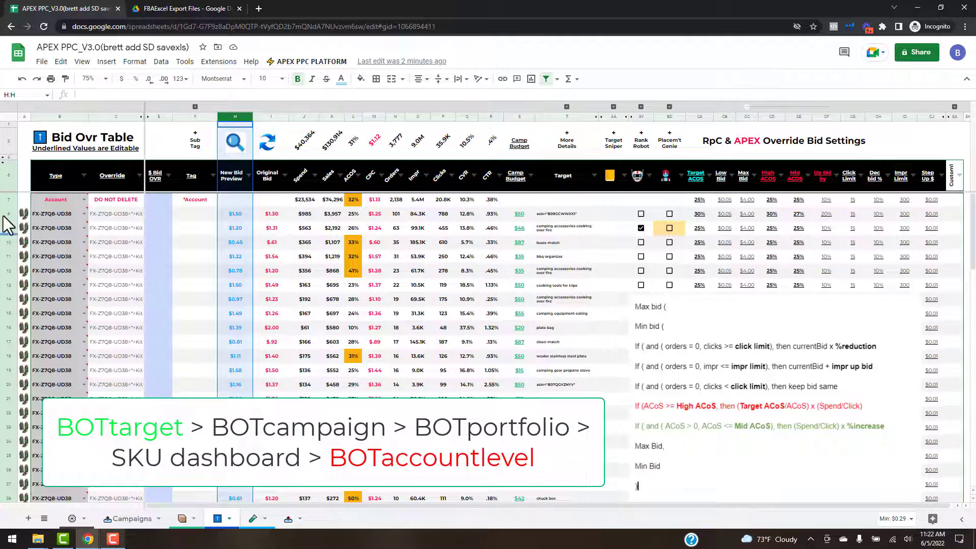
pyautogui.hotkey('shift', 'space')
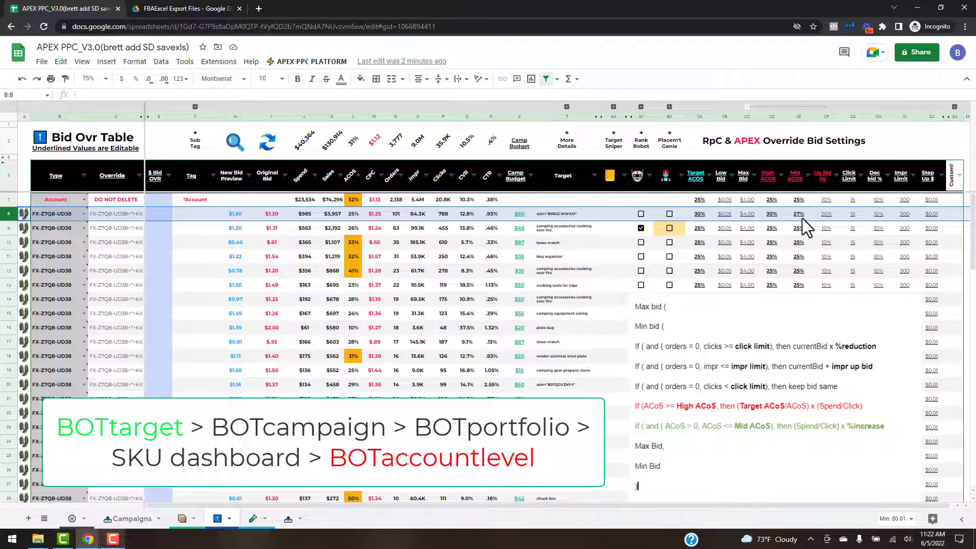
pyautogui.click(686, 427)
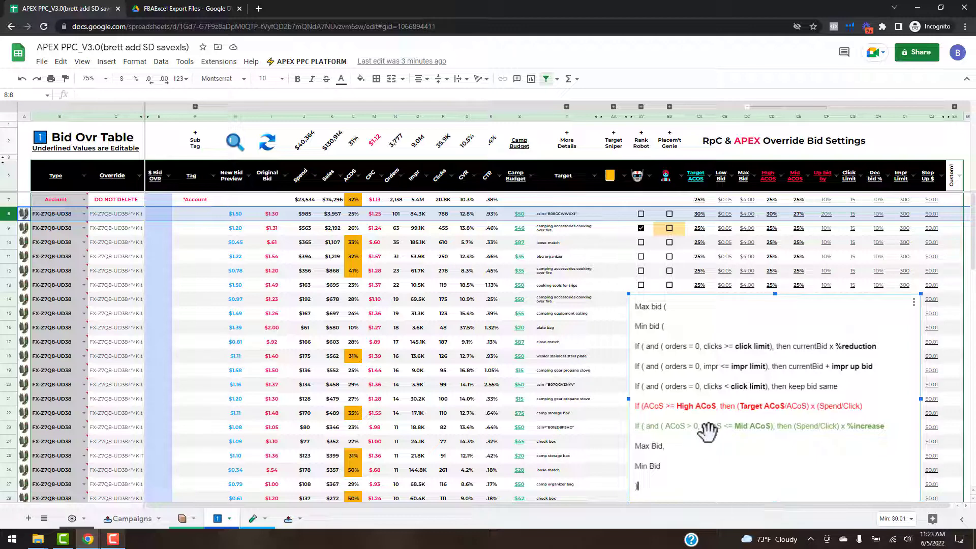
pyautogui.click(811, 220)
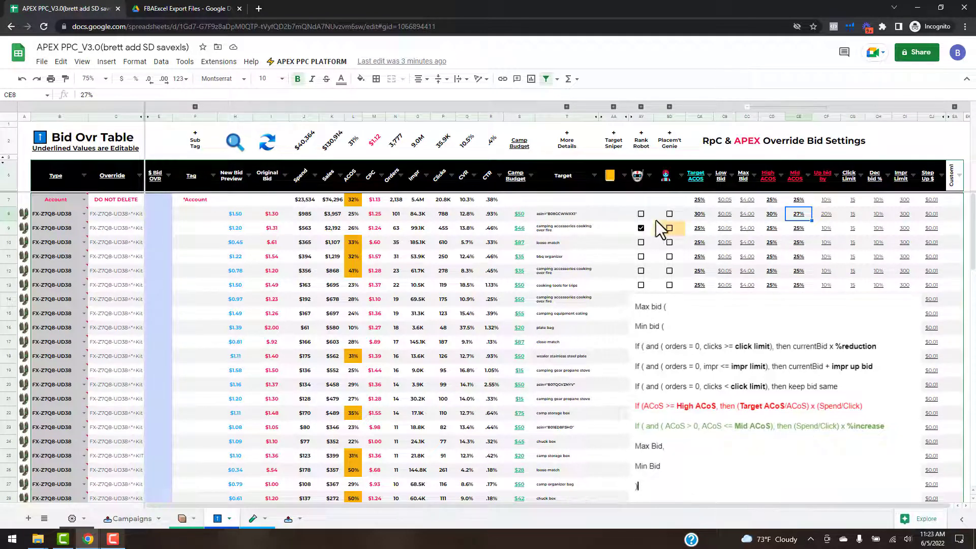
# - Compare the row 8 target's Target ACOS, CPC and new bid preview with the Mid ACoS rule in the bid formula text
pyautogui.click(701, 217)
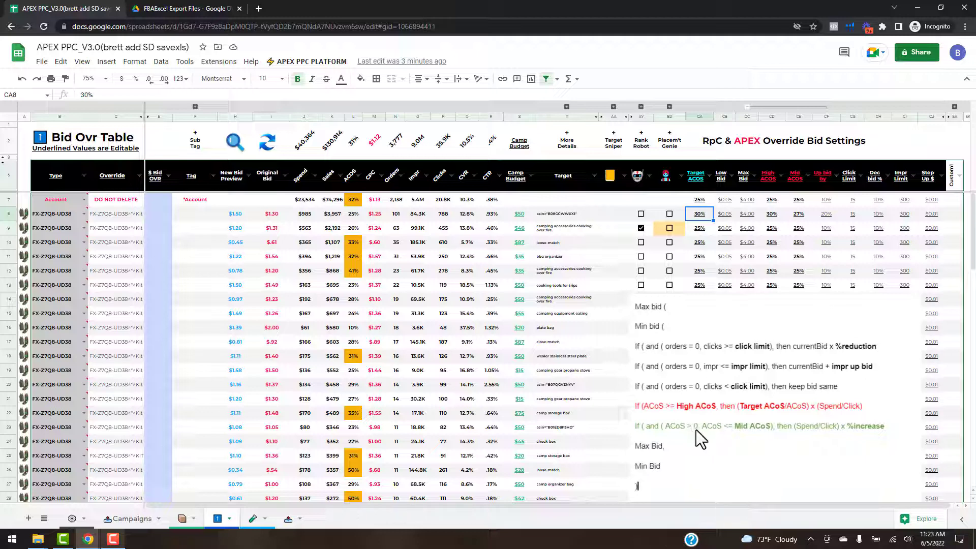
pyautogui.click(779, 428)
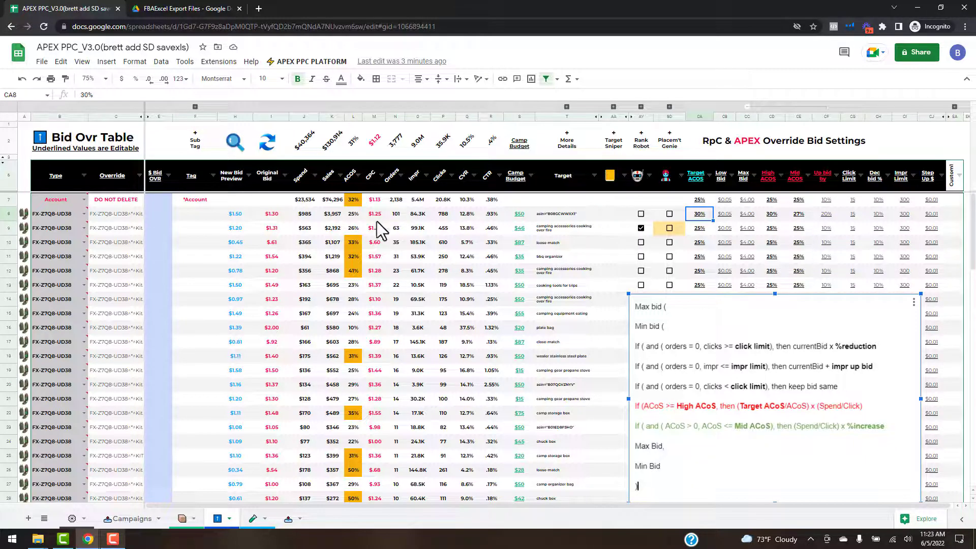
pyautogui.press('Escape')
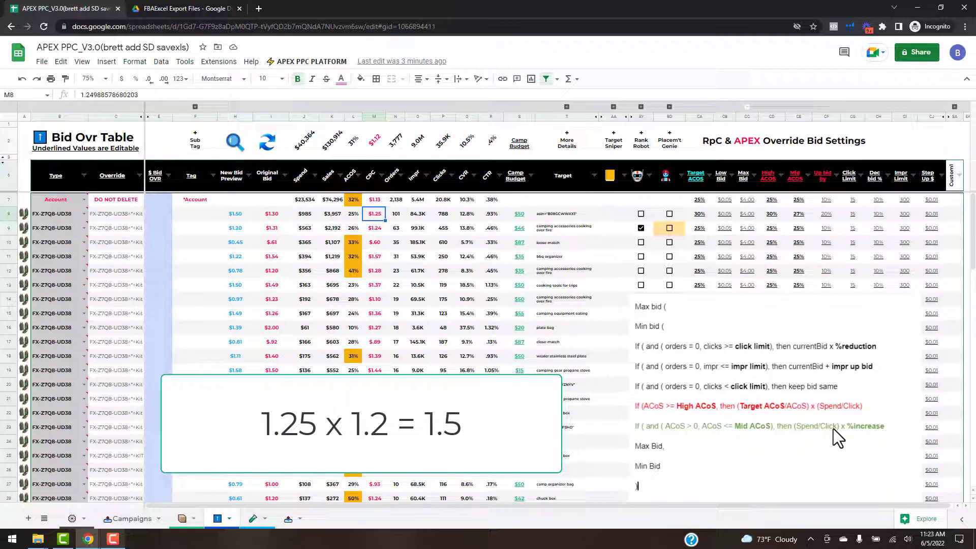
pyautogui.click(244, 220)
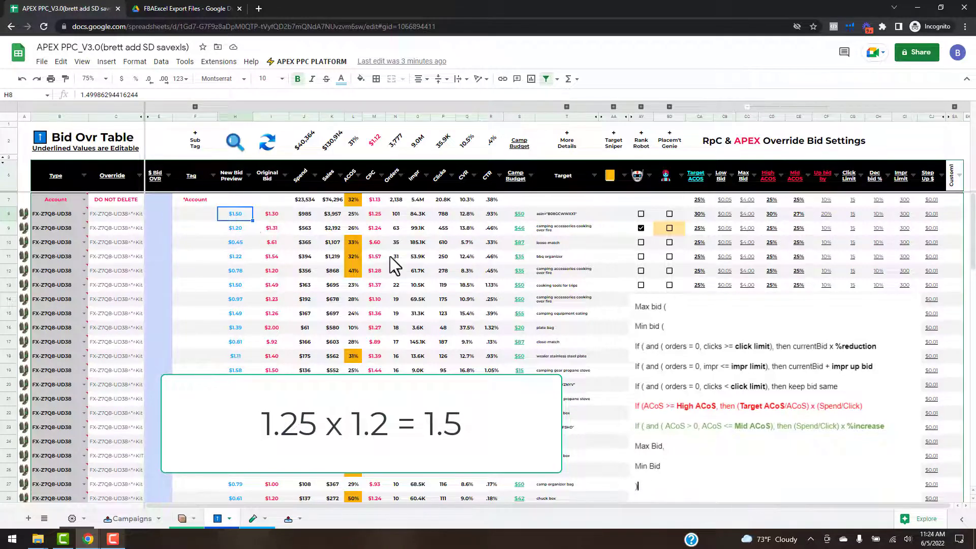
# - Set the row 8 target's Mid ACOS to 24%, refresh the new bid preview and compare it with the original bid
pyautogui.click(797, 216)
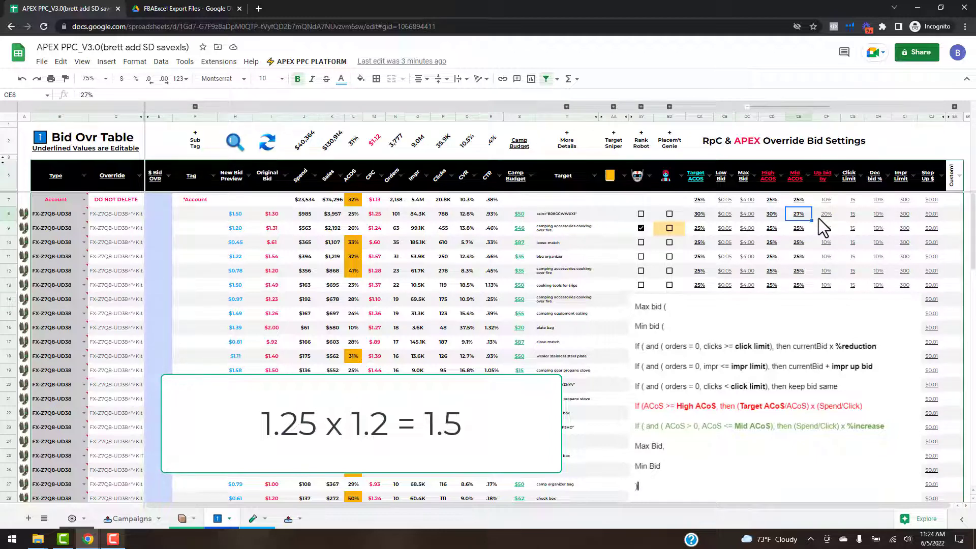
pyautogui.write('24')
pyautogui.press('Return')
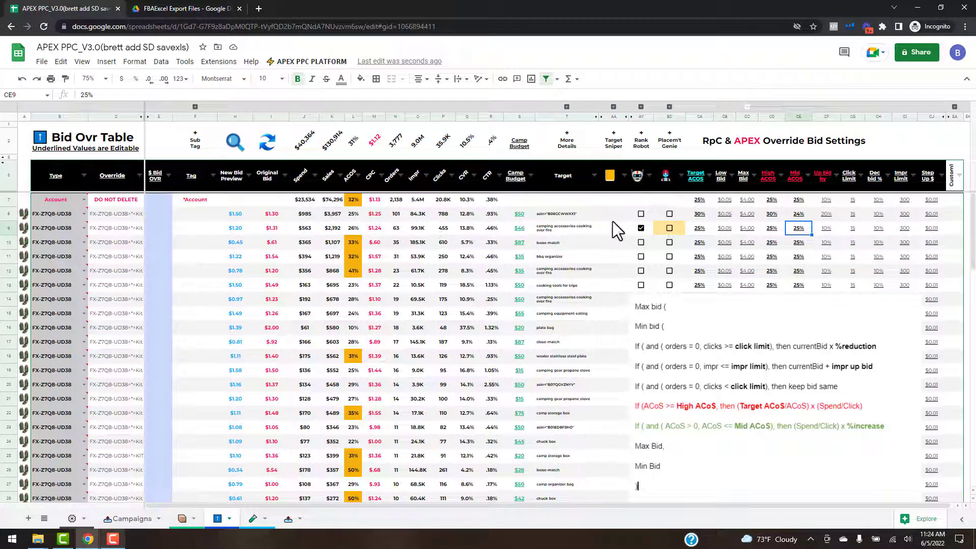
pyautogui.click(797, 214)
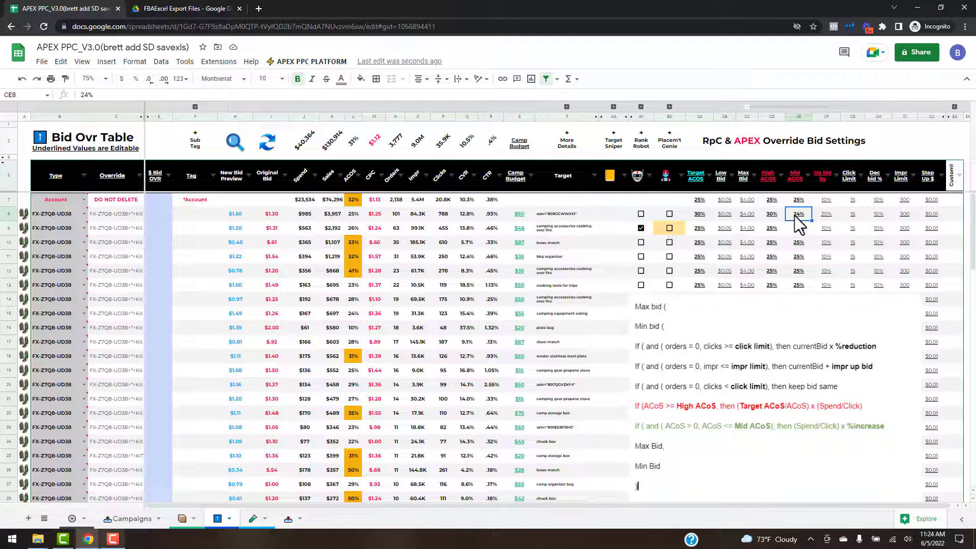
pyautogui.click(235, 143)
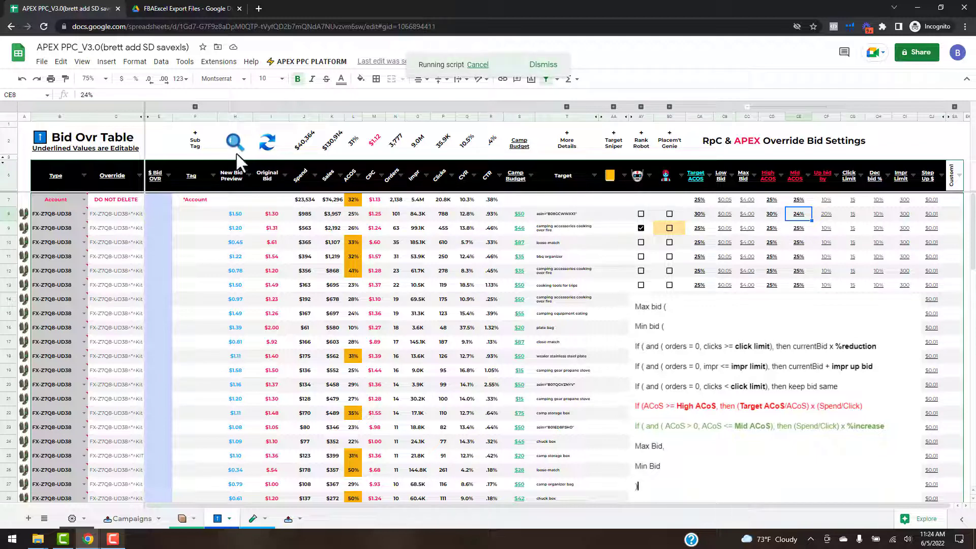
pyautogui.click(241, 216)
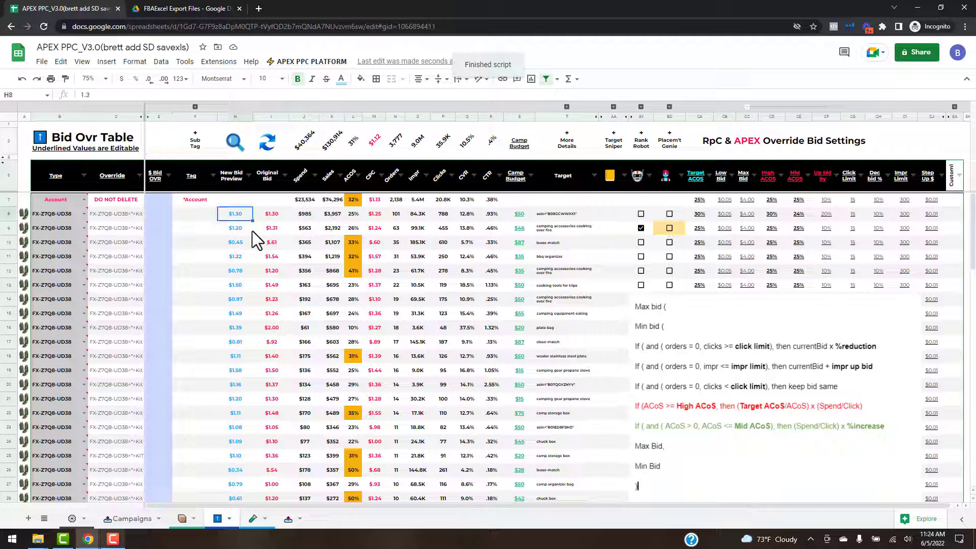
pyautogui.click(272, 215)
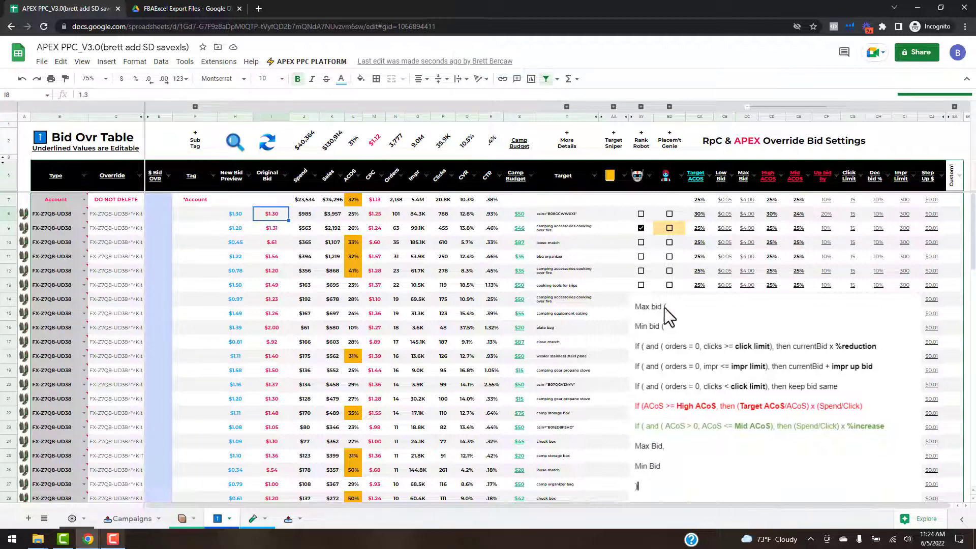
# - Check the row 8 target's High ACOS and set its Mid ACOS to 30%
pyautogui.click(772, 215)
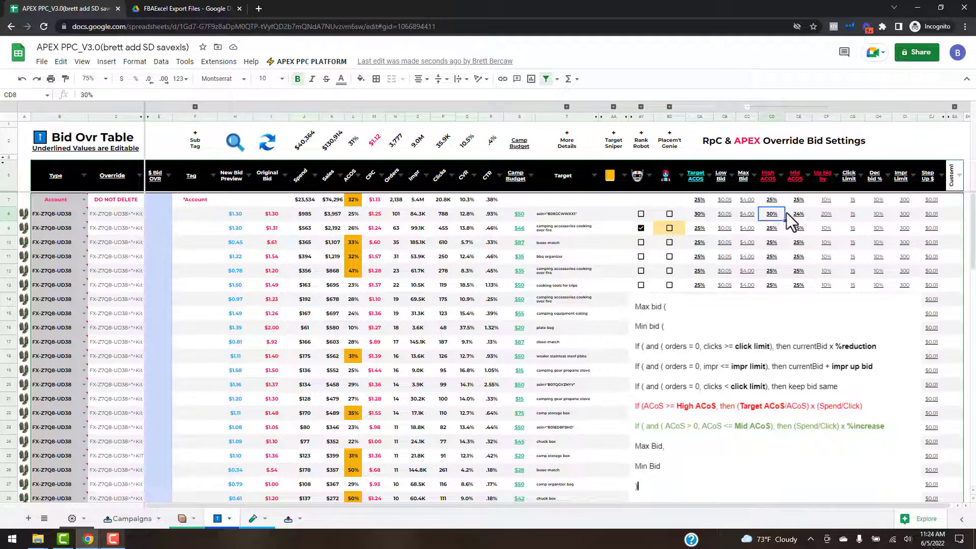
pyautogui.click(809, 217)
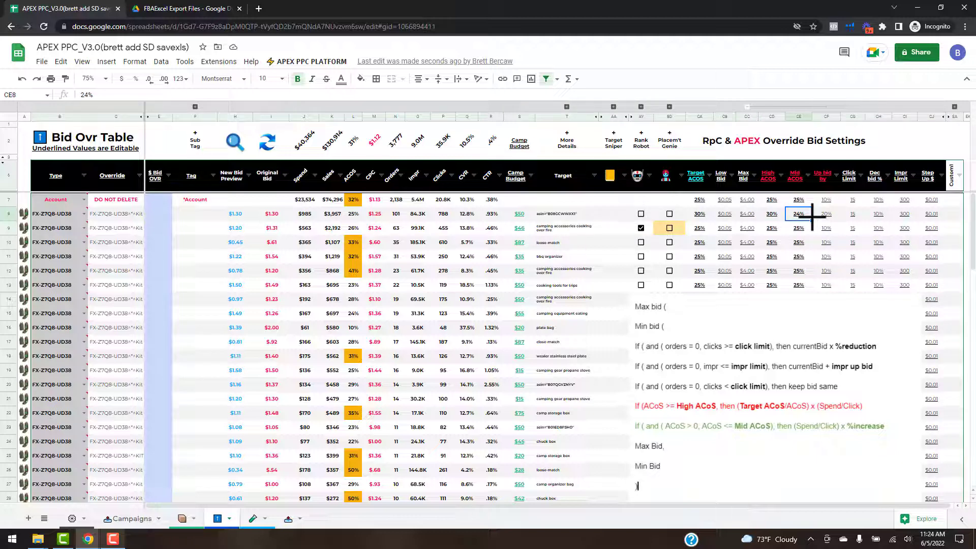
pyautogui.write('30%')
pyautogui.press('Down')
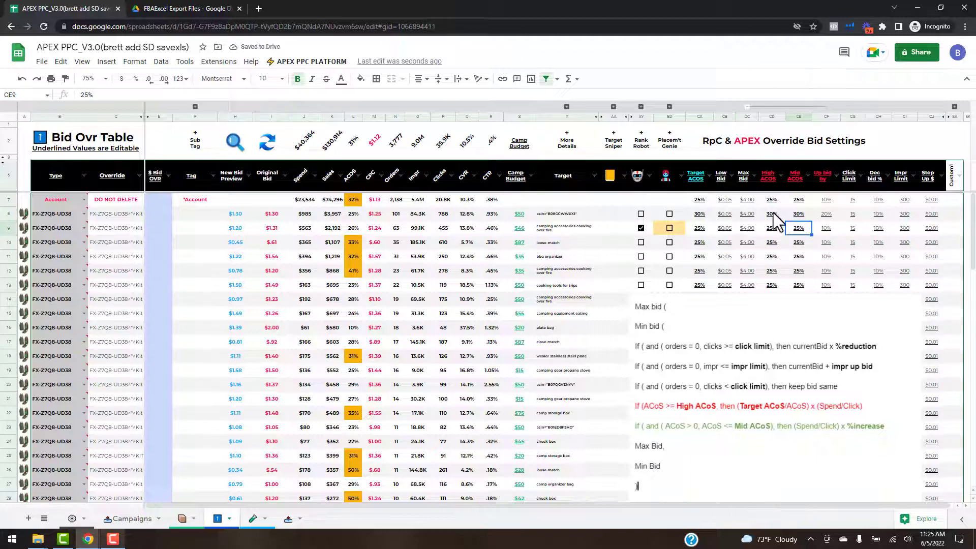
# - Set the row 8 target's Mid ACOS to 25% and refresh the new bid preview
pyautogui.press('Up')
pyautogui.write('25')
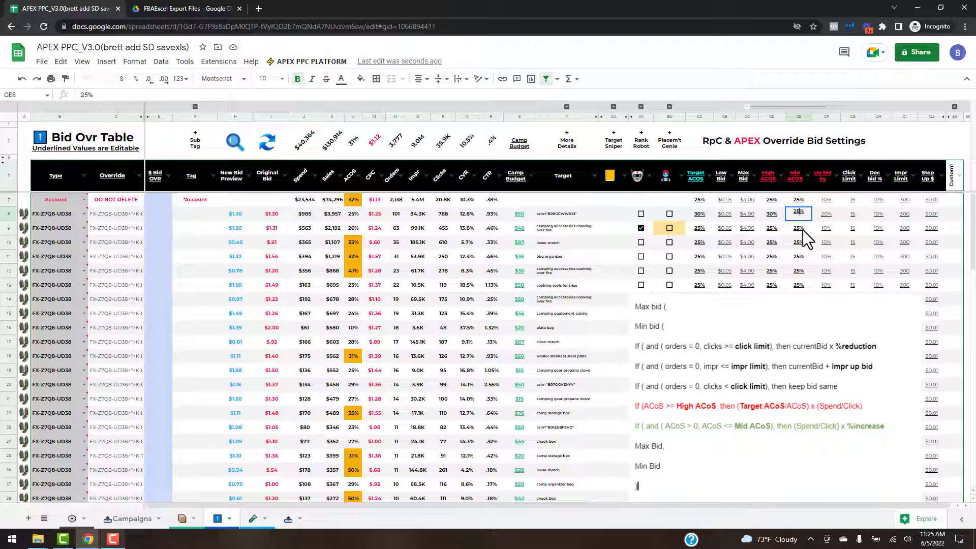
pyautogui.press('Return')
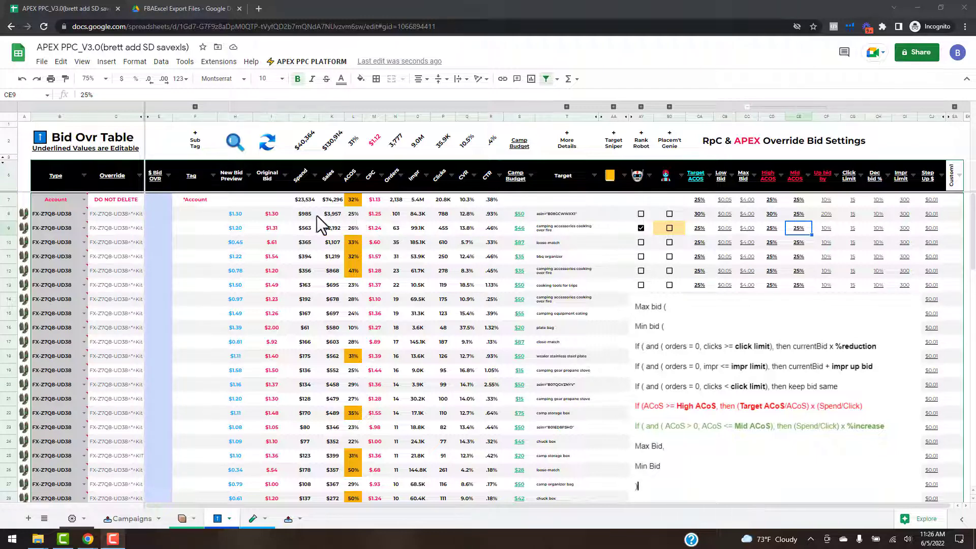
pyautogui.click(239, 215)
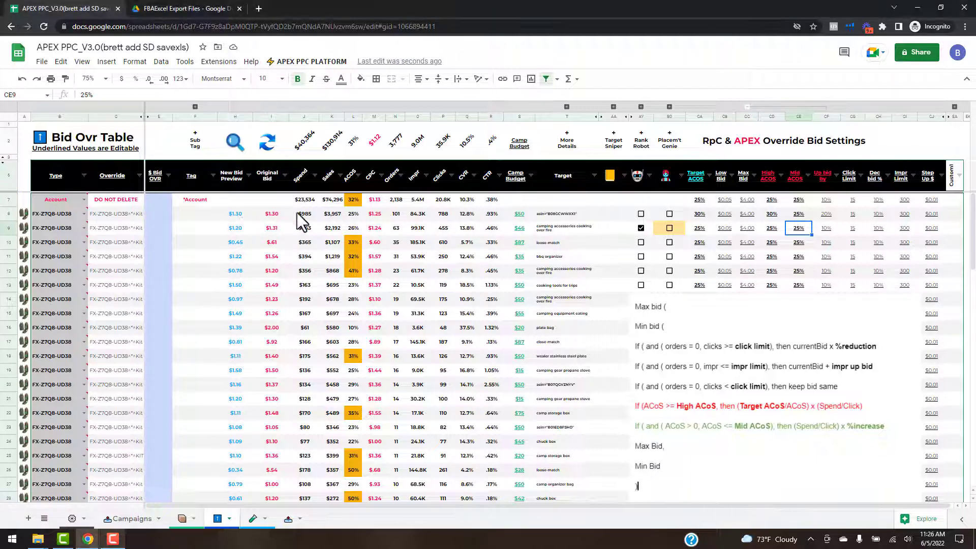
pyautogui.click(377, 216)
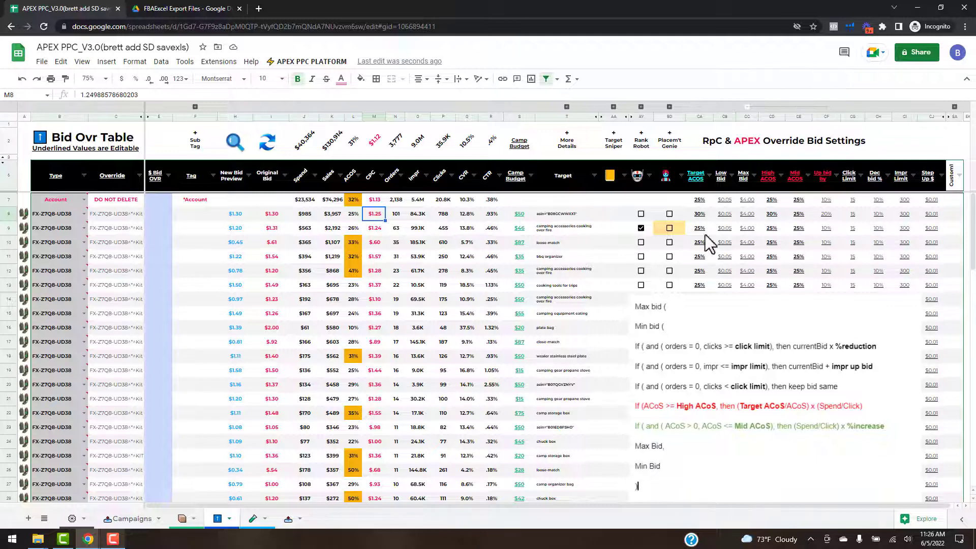
pyautogui.click(799, 214)
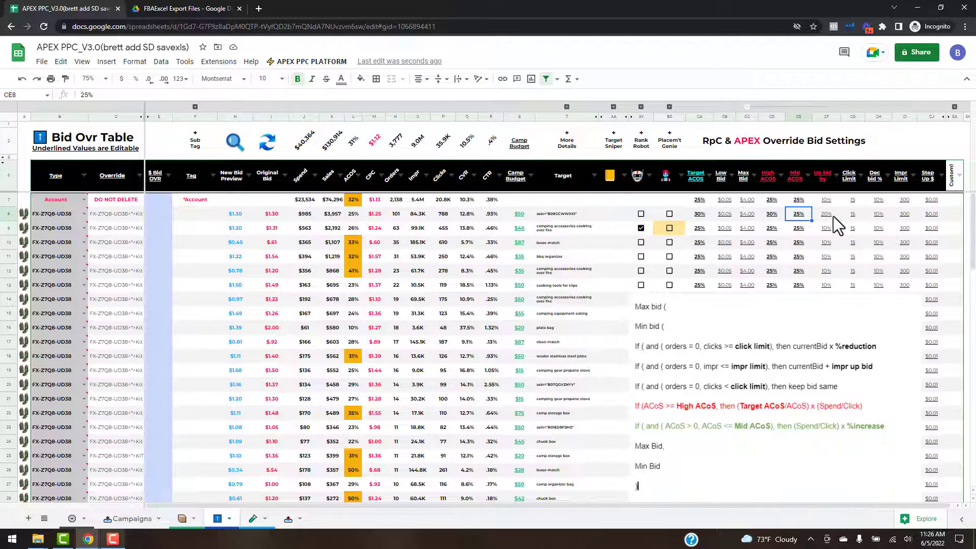
pyautogui.click(234, 147)
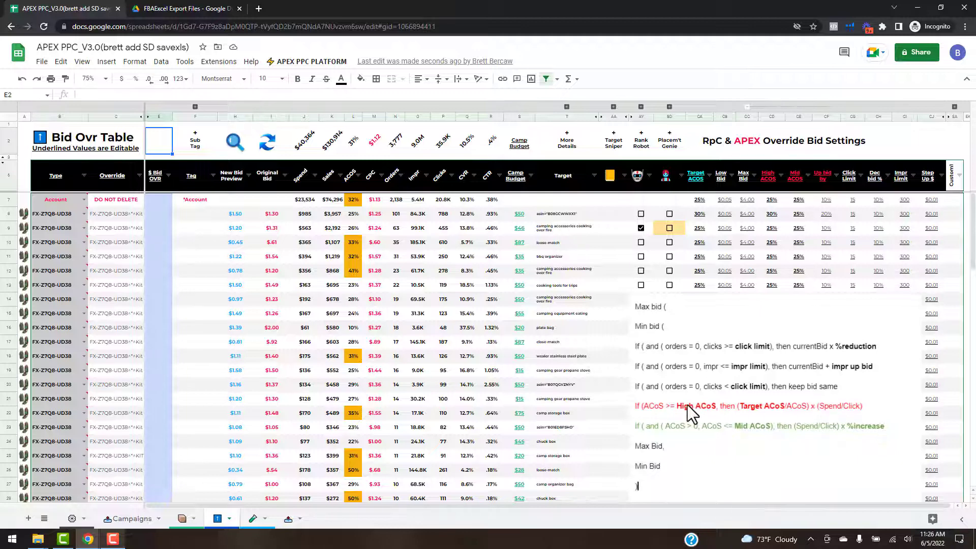
# - Compare the row 12 target's ACOS, Target ACOS, new bid preview and CPC with the High ACoS rule in the formula text
pyautogui.click(358, 271)
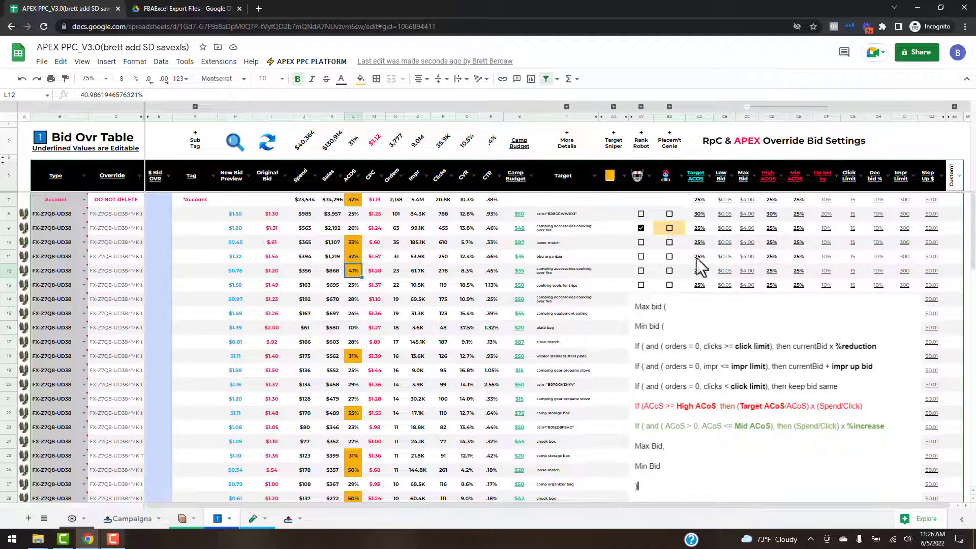
pyautogui.click(700, 271)
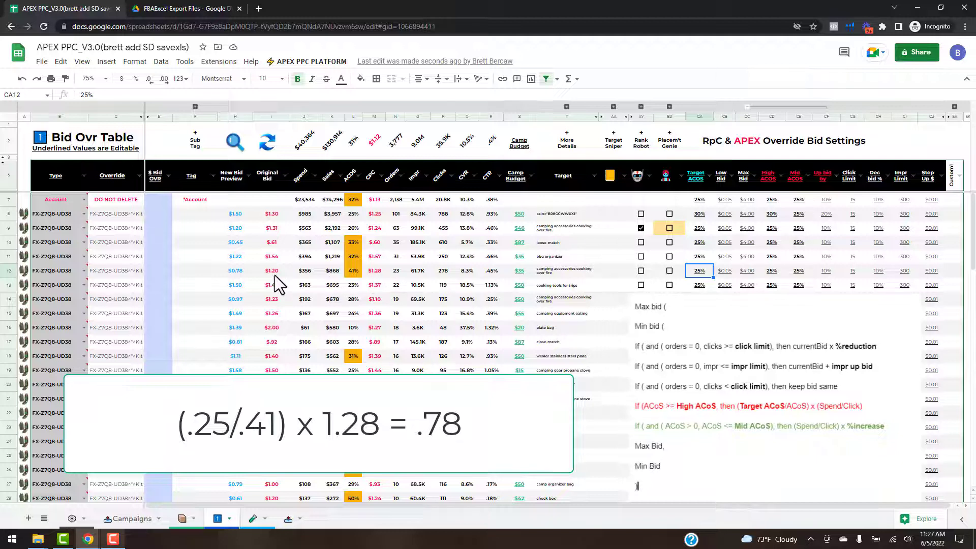
pyautogui.click(249, 274)
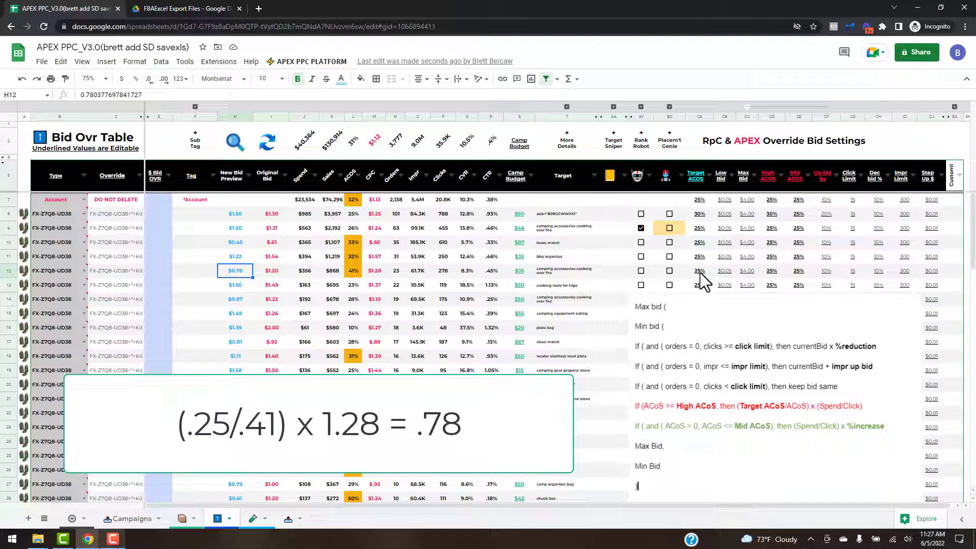
pyautogui.click(377, 272)
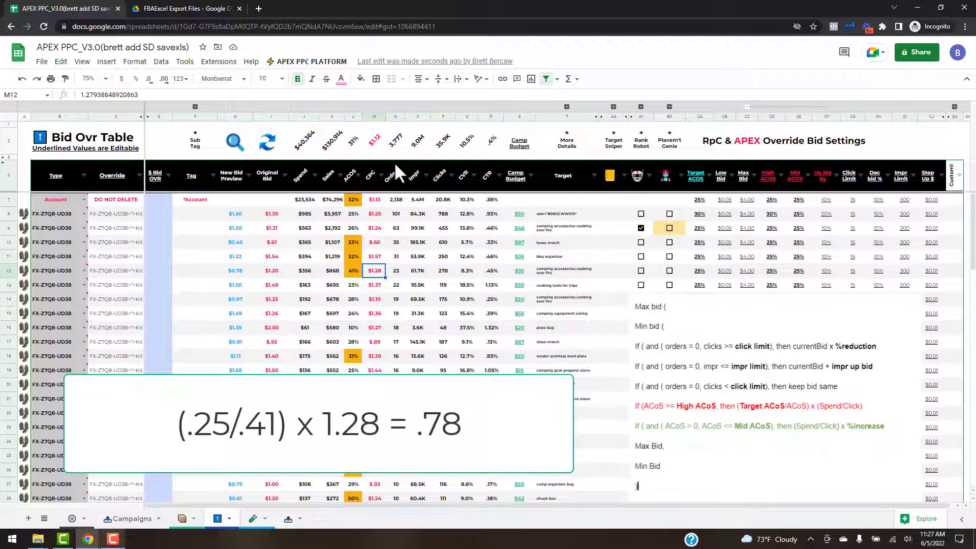
# - Check which bid optimization methods the APEX PPC Platform add-on offers under Optimize Bids
pyautogui.click(322, 61)
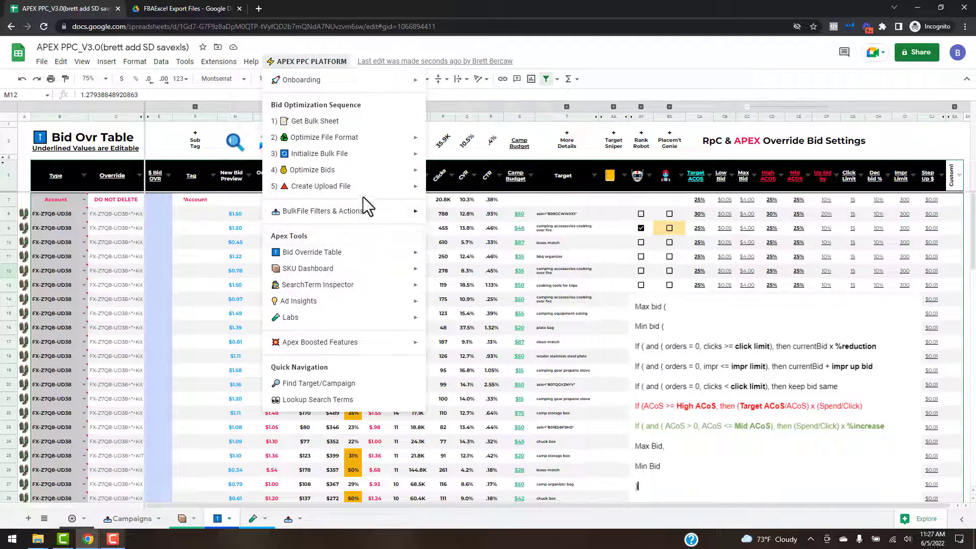
pyautogui.moveTo(370, 174)
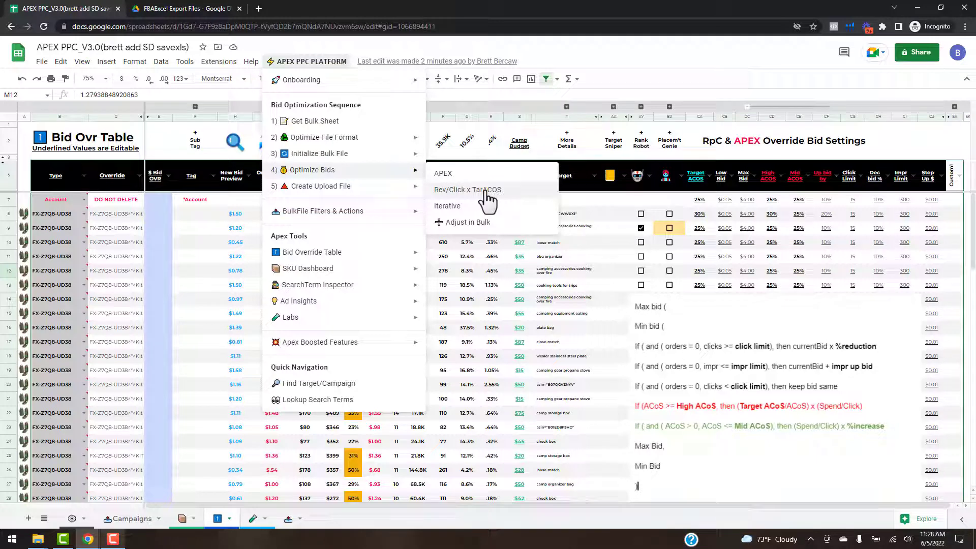
pyautogui.click(492, 285)
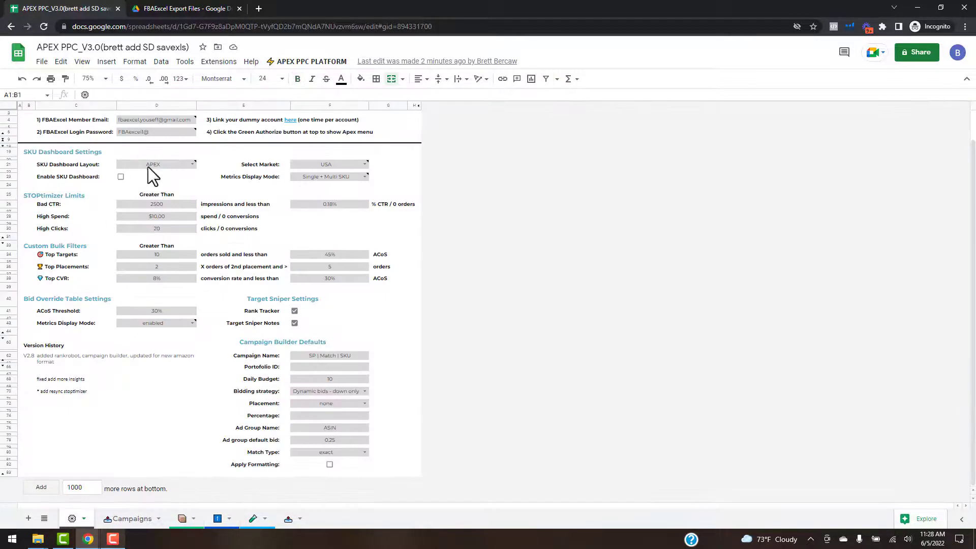
# - On the Settings sheet, check which SKU Dashboard Layout options are available and leave APEX selected
pyautogui.click(148, 165)
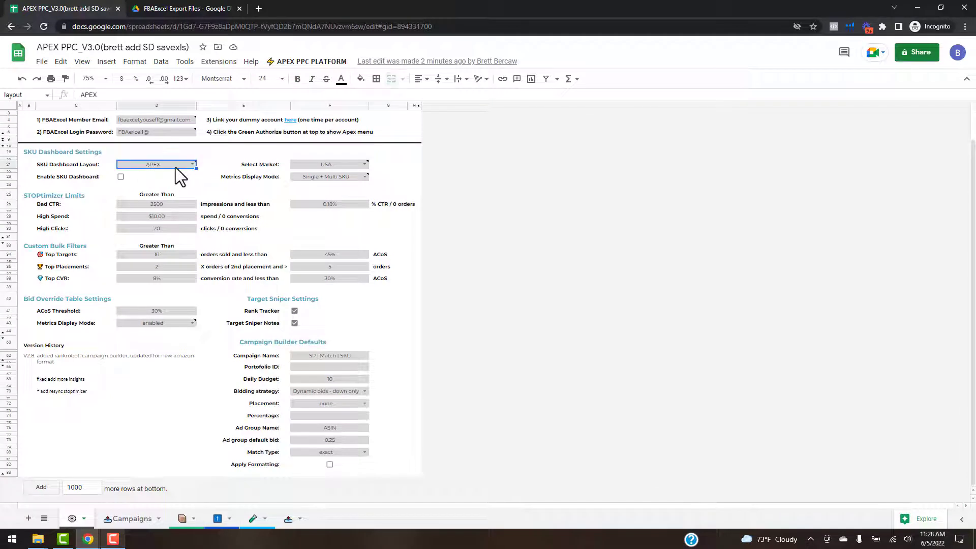
pyautogui.click(192, 164)
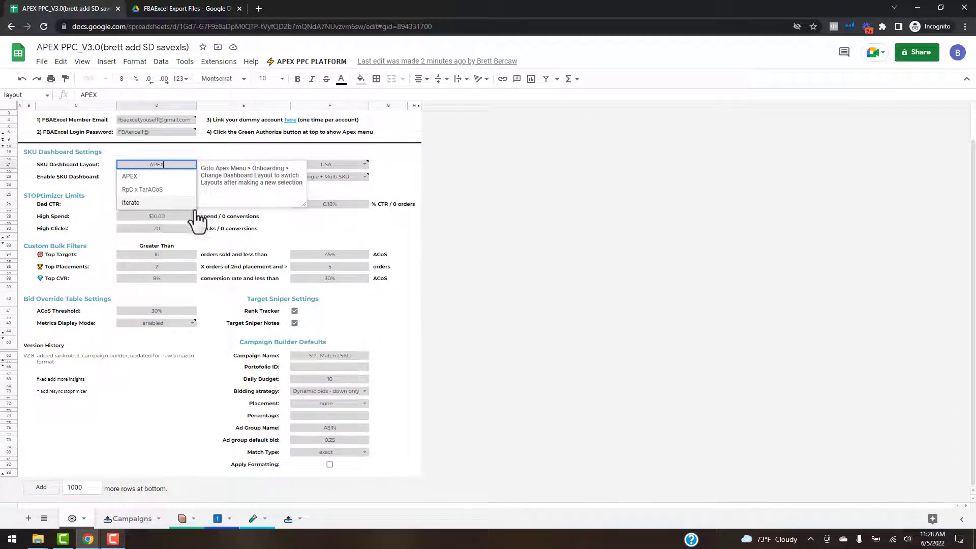
pyautogui.click(350, 220)
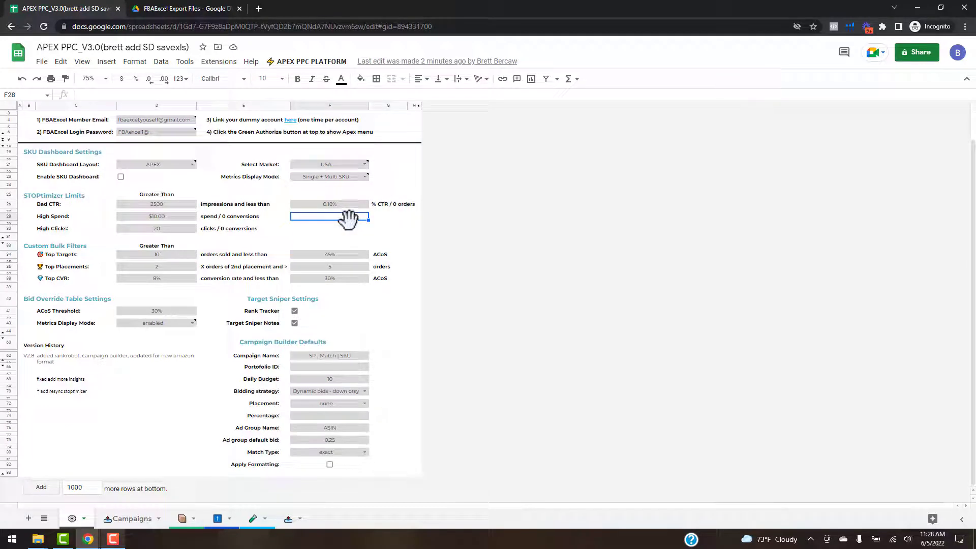
pyautogui.scroll(1, 366, 283)
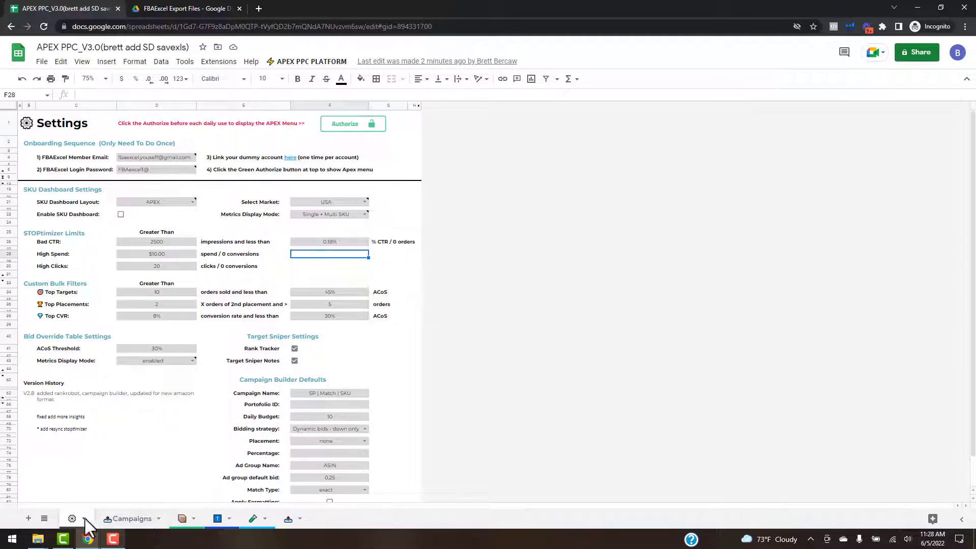
# - In the Bid Ovr Table, set the $ Bid OVR of the row 10 loose-match target to $1.00 and refresh the bid preview
pyautogui.click(217, 518)
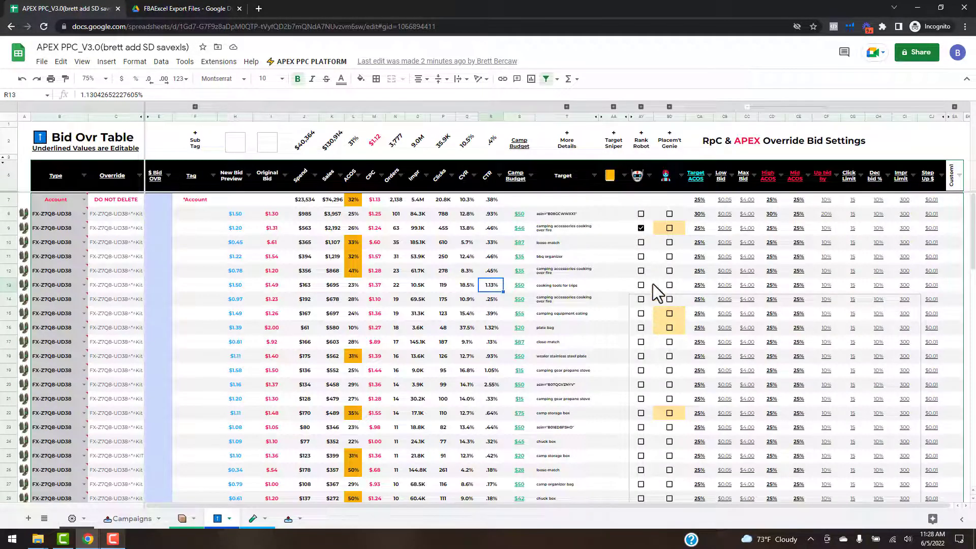
pyautogui.click(625, 255)
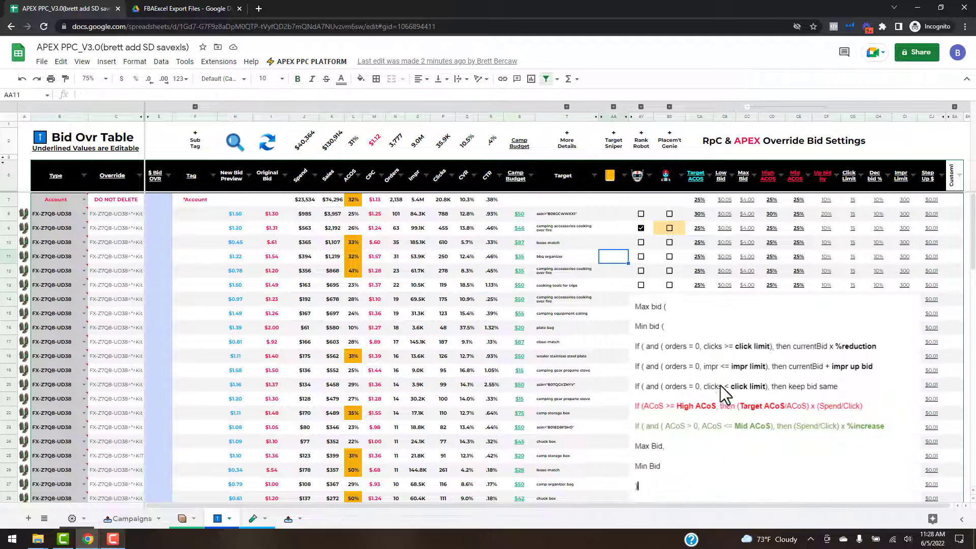
pyautogui.click(161, 270)
pyautogui.click(157, 244)
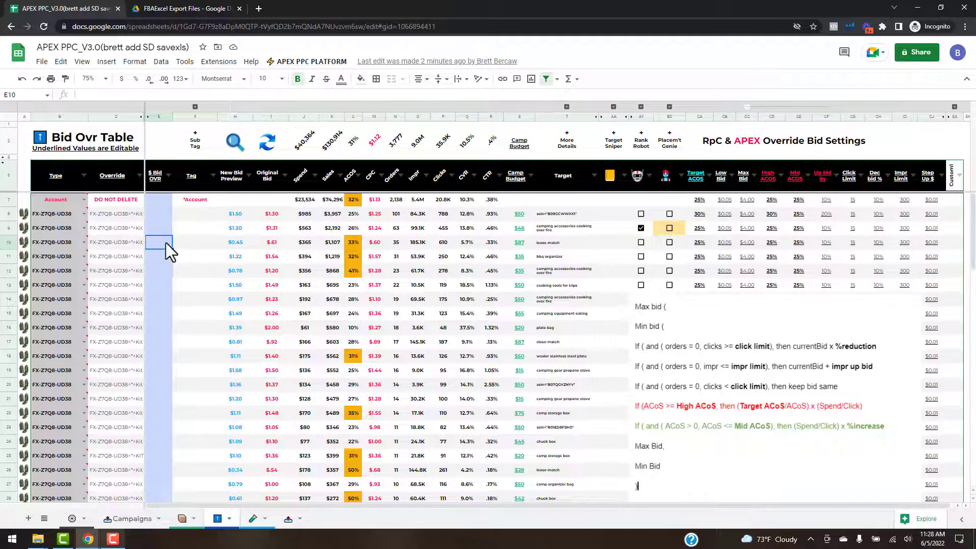
pyautogui.write('1')
pyautogui.press('Return')
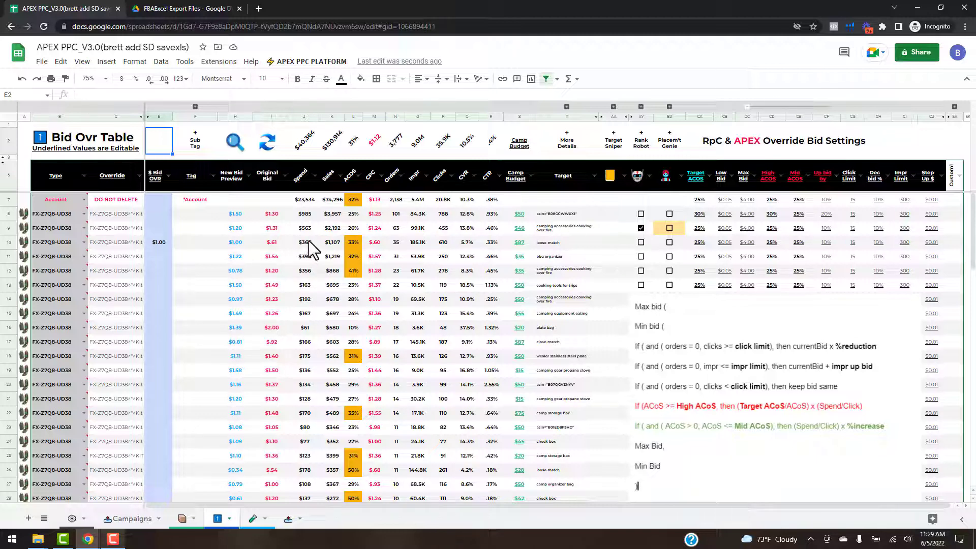
# - Review the Optimize Bids methods again alongside the override settings and the bid formula text box
pyautogui.click(312, 62)
pyautogui.moveTo(346, 176)
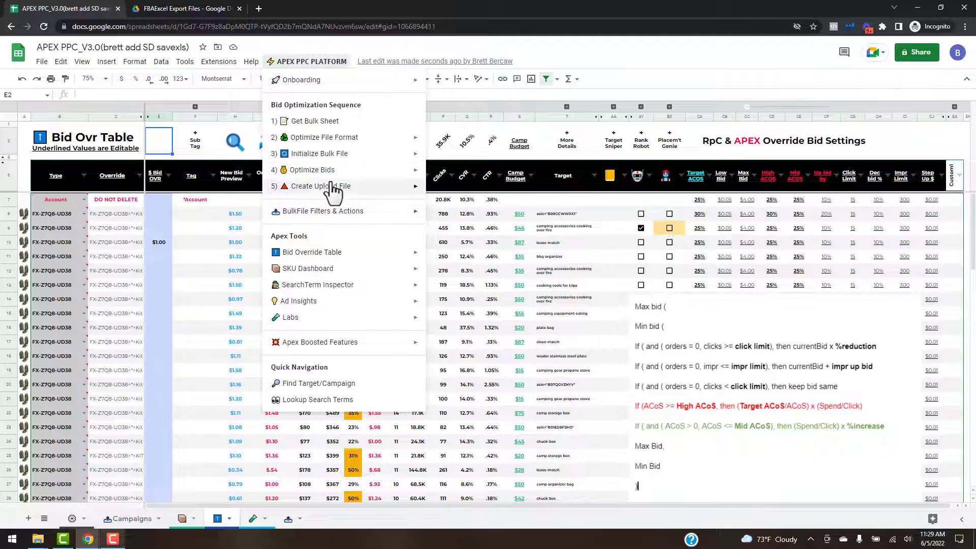
pyautogui.moveTo(338, 175)
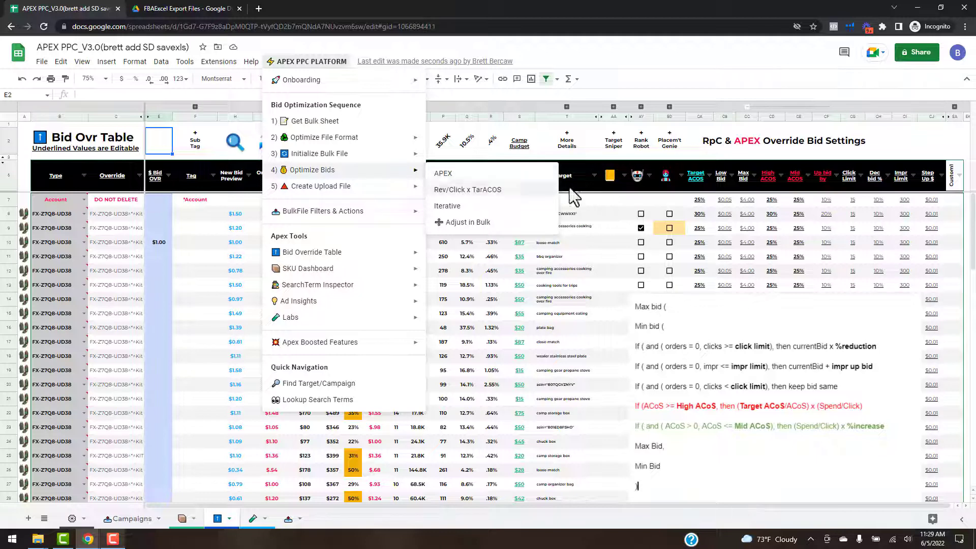
pyautogui.click(208, 295)
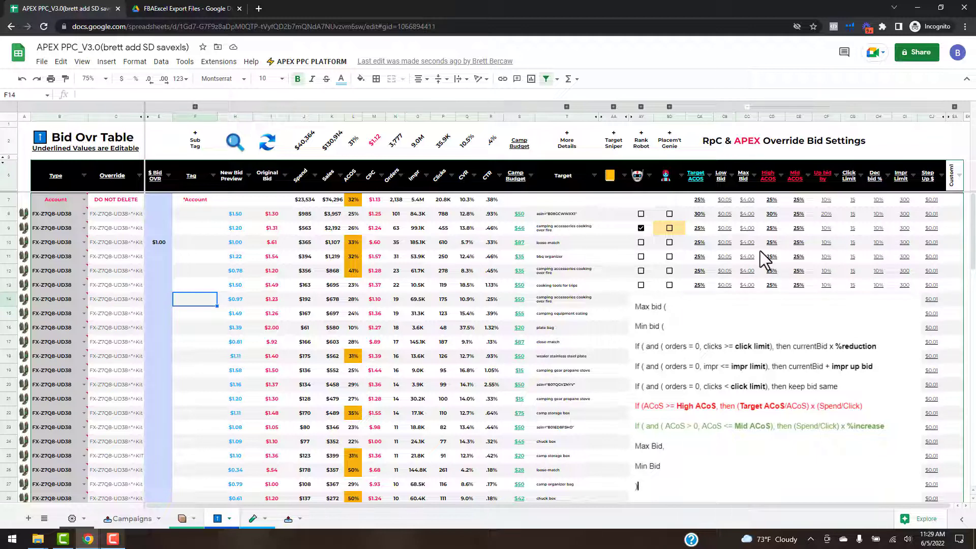
pyautogui.click(717, 351)
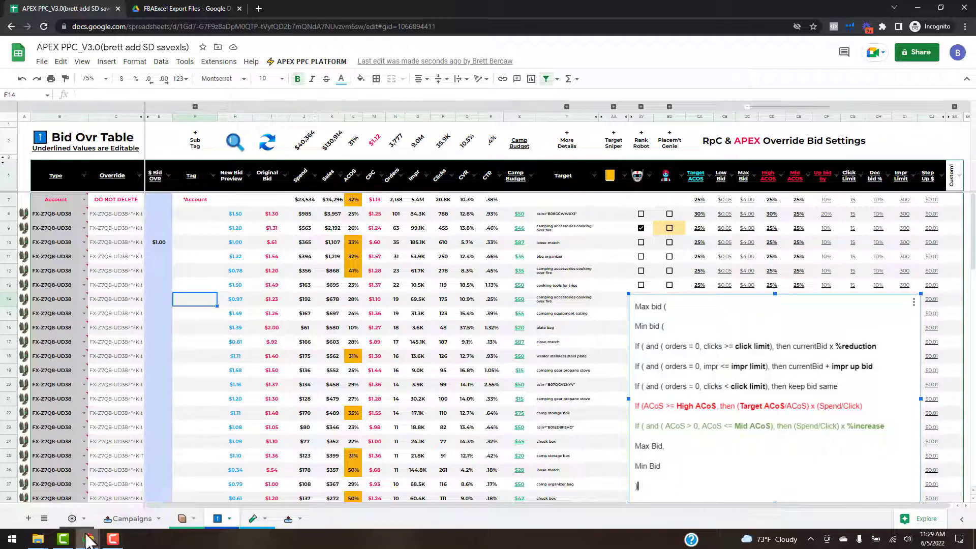
# - Switch to the other Chrome window with the FBA Excel Membership Area's Apex V2 Quick Start Training page
pyautogui.moveTo(89, 543)
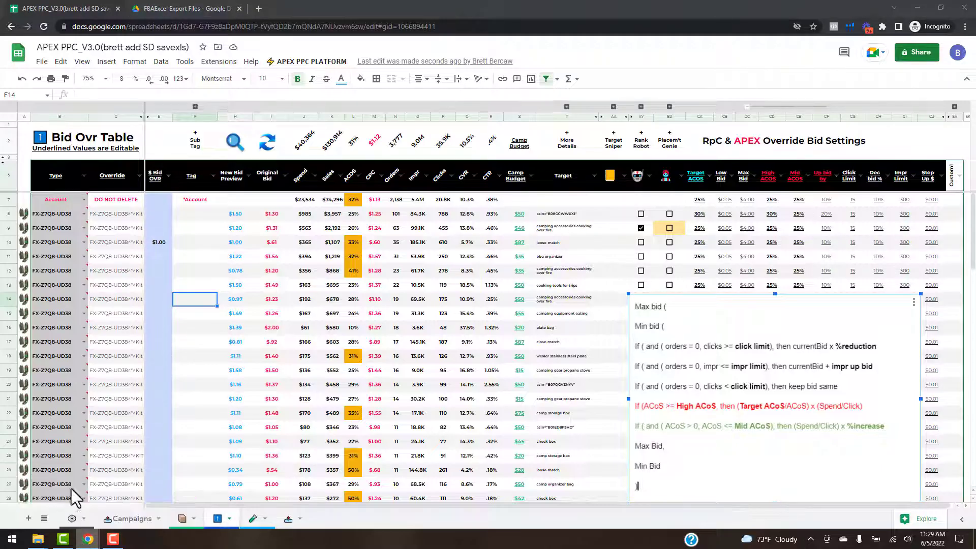
pyautogui.click(55, 496)
pyautogui.hotkey('ctrl', 'shift', 'Tab')
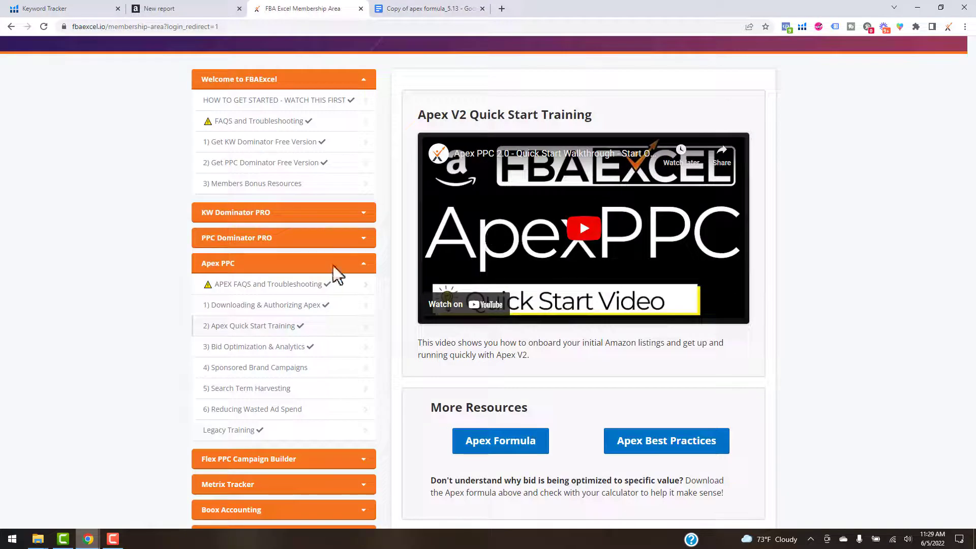